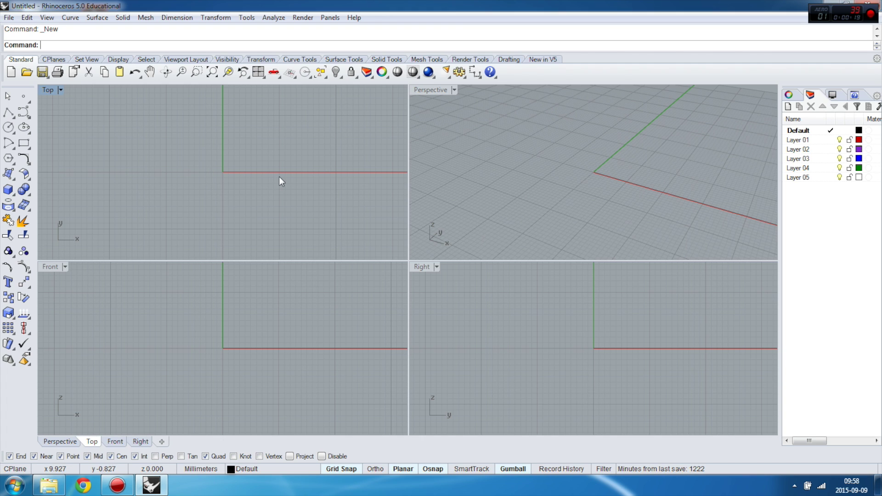
# Create a solid box from two base corners and a height in the Perspective viewport.
pyautogui.click(9, 189)
pyautogui.click(546, 145)
pyautogui.click(603, 228)
pyautogui.click(633, 140)
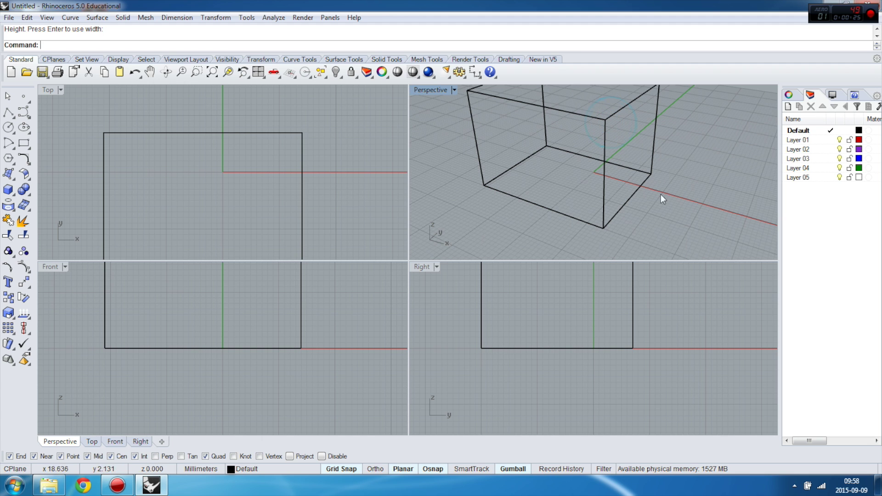
# Set the Perspective viewport to Shaded display and maximize it.
pyautogui.click(437, 90)
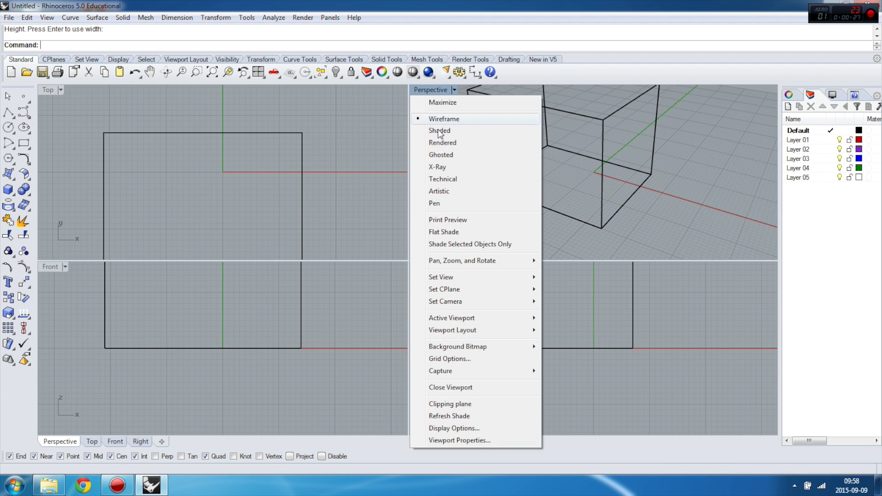
pyautogui.click(440, 131)
pyautogui.doubleClick(436, 90)
pyautogui.scroll(-4, 409, 207)
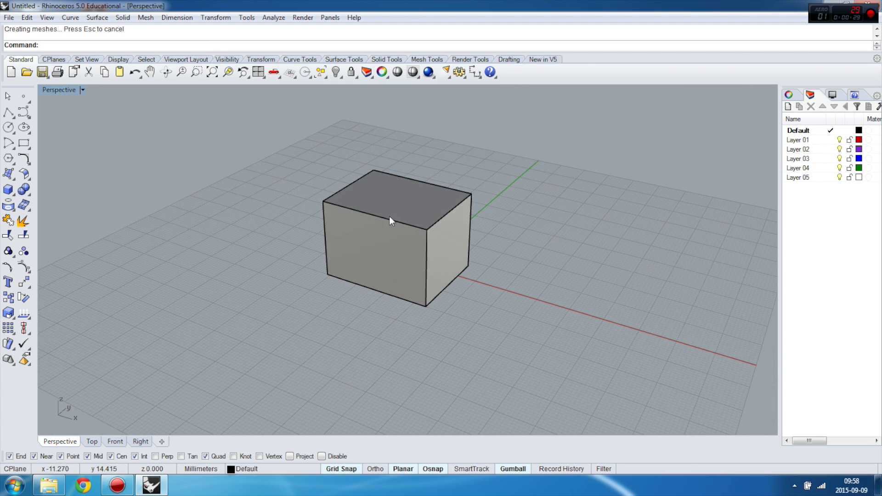
pyautogui.scroll(2, 377, 217)
# Explode the box into separate surfaces and delete four of them, keeping only the top and the adjoining front face.
pyautogui.click(414, 222)
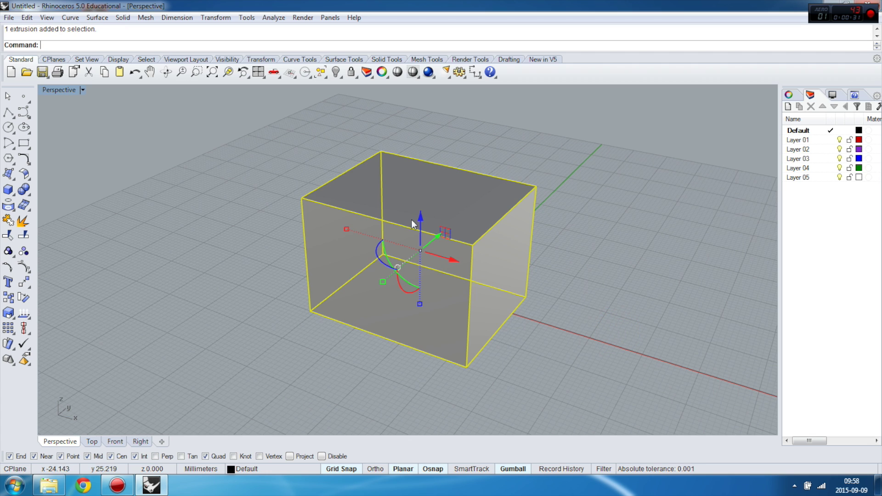
pyautogui.click(15, 236)
pyautogui.moveTo(528, 248); pyautogui.dragTo(535, 220, button='right')
pyautogui.moveTo(454, 269); pyautogui.dragTo(425, 238)
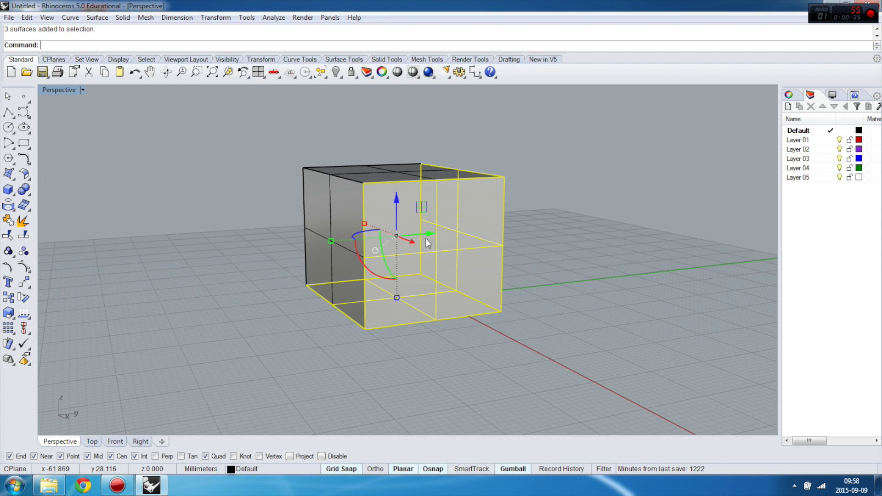
pyautogui.press('Delete')
pyautogui.click(398, 232)
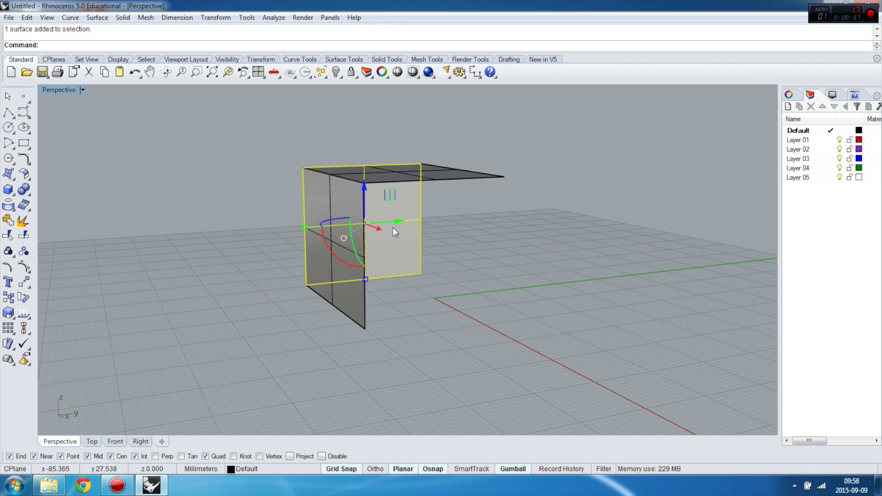
pyautogui.press('Delete')
# Select the top and front surfaces in turn to check whether they are separate objects.
pyautogui.moveTo(393, 228); pyautogui.dragTo(450, 265, button='right')
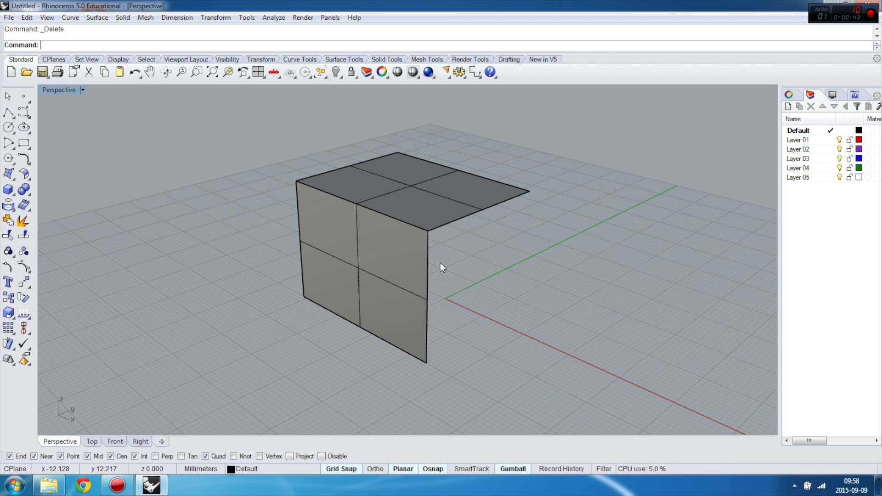
pyautogui.click(427, 264)
pyautogui.click(423, 221)
pyautogui.click(422, 256)
pyautogui.click(424, 210)
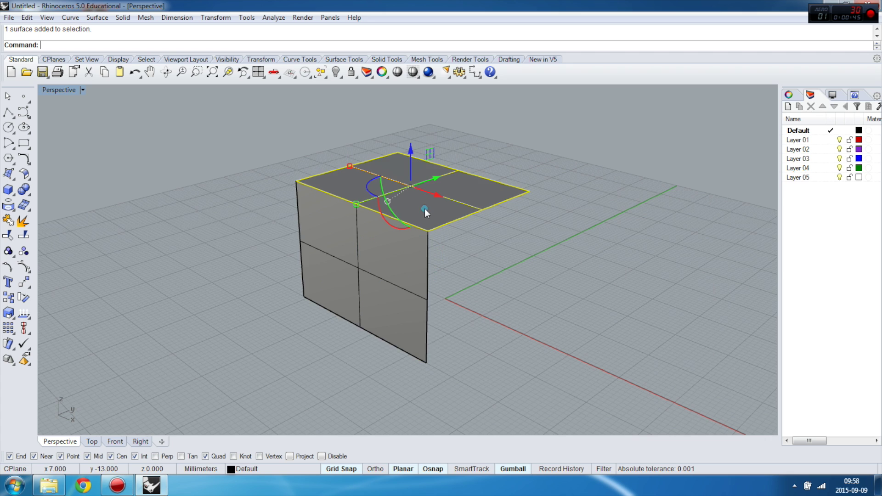
pyautogui.click(492, 277)
# Duplicate the pair of surfaces three times along the X axis to form a row of four pairs.
pyautogui.scroll(-5, 534, 302)
pyautogui.moveTo(459, 258); pyautogui.dragTo(471, 270, button='right')
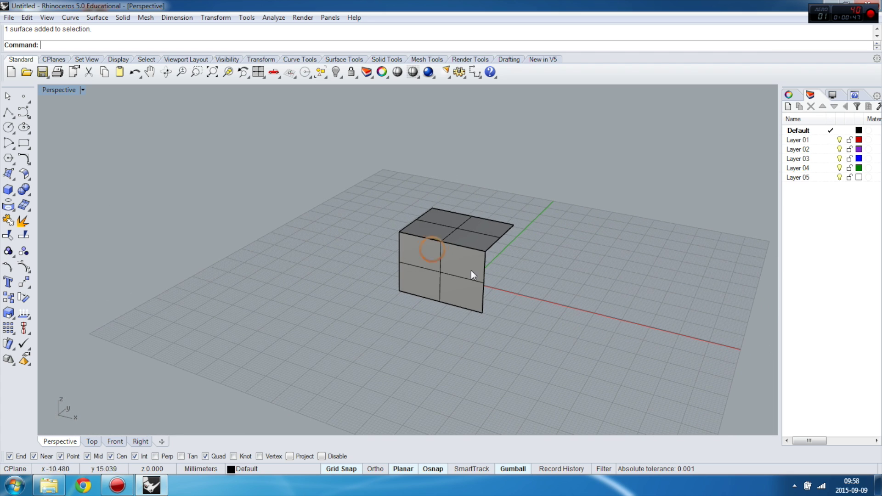
pyautogui.moveTo(588, 344); pyautogui.dragTo(365, 182)
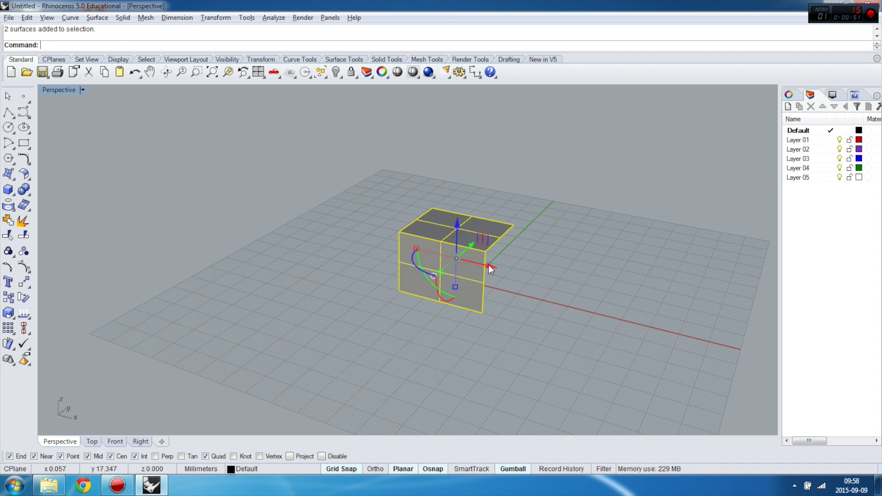
pyautogui.moveTo(488, 264); pyautogui.dragTo(638, 302)
pyautogui.press('alt')
pyautogui.press('alt')
pyautogui.press('alt')
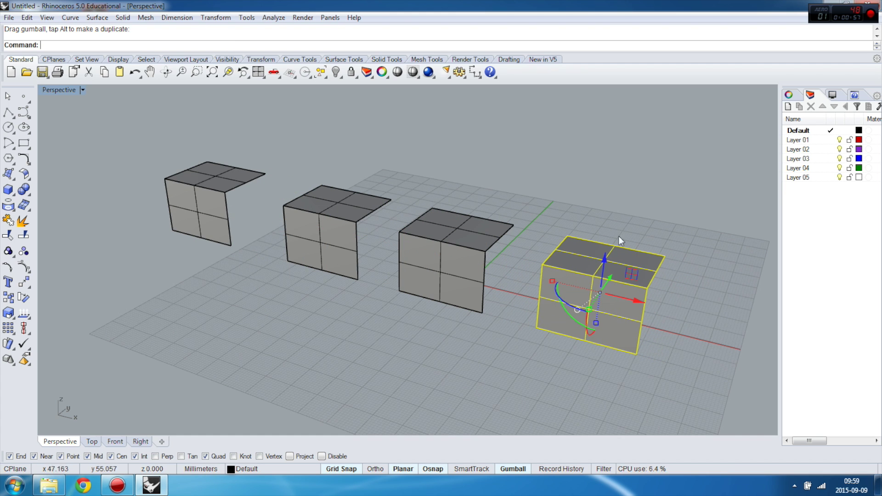
# Move the pair at the negative X end of the row slightly closer to its neighbour.
pyautogui.click(619, 236)
pyautogui.moveTo(606, 228); pyautogui.dragTo(450, 181, button='right')
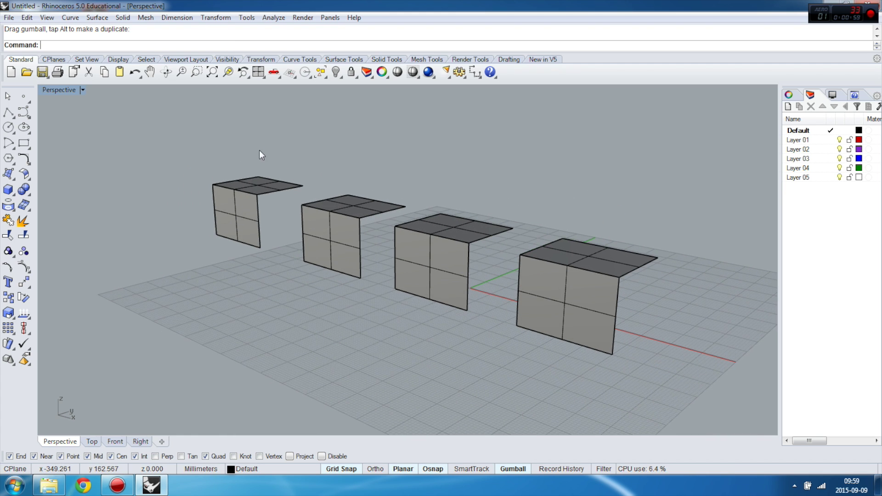
pyautogui.moveTo(260, 152); pyautogui.dragTo(292, 215)
pyautogui.click(351, 139)
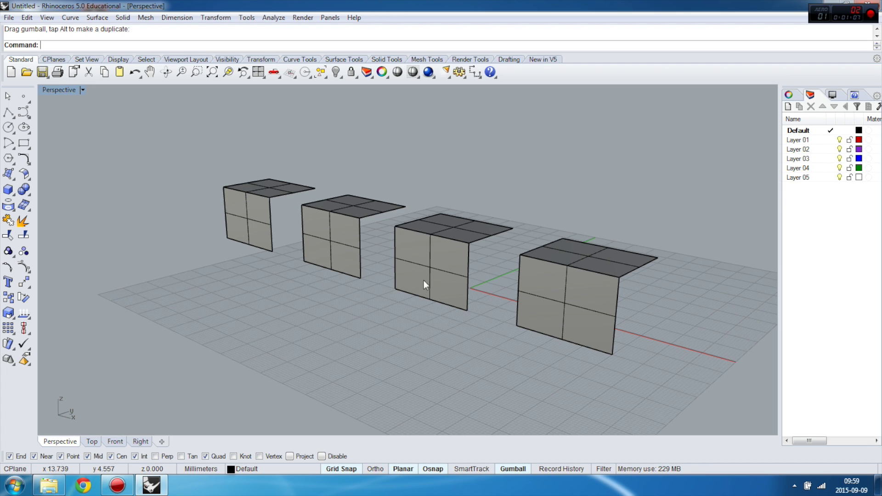
# Look over the solid editing tools and select the surfaces of the pair at the positive X end individually to check whether they are joined.
pyautogui.click(22, 190)
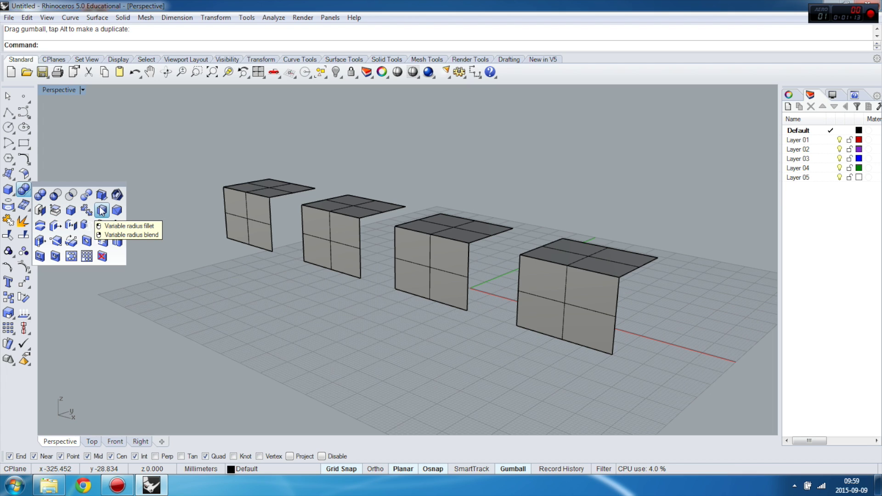
pyautogui.click(595, 291)
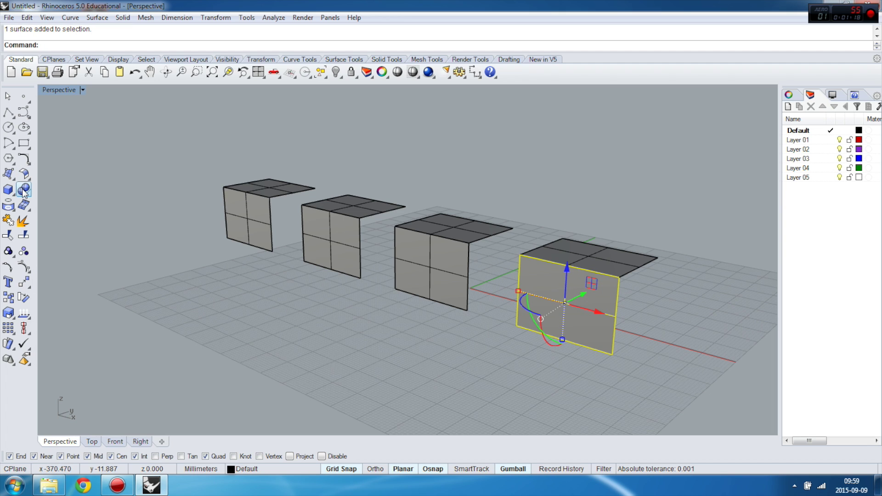
pyautogui.click(680, 281)
pyautogui.click(613, 260)
pyautogui.click(588, 291)
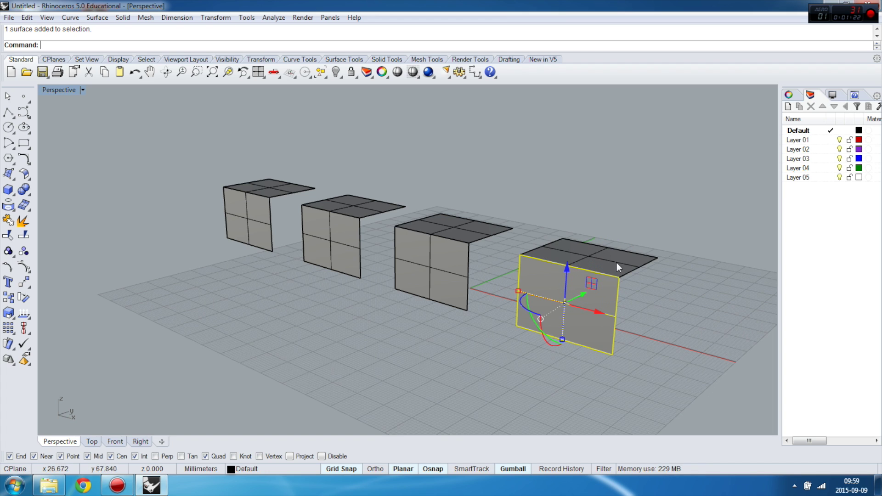
pyautogui.click(614, 263)
pyautogui.click(600, 286)
pyautogui.click(607, 266)
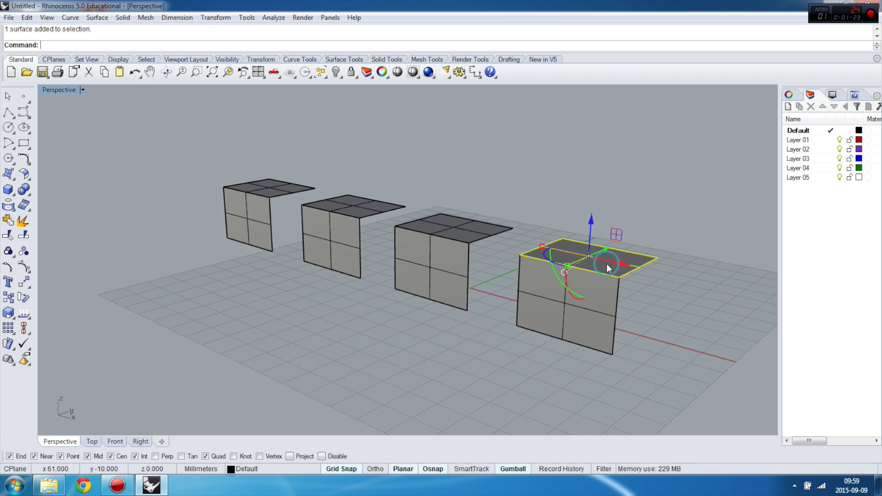
pyautogui.click(641, 302)
# Join the two surfaces at the positive X end of the row into one polysurface and select it to check the join.
pyautogui.moveTo(589, 255); pyautogui.dragTo(588, 256)
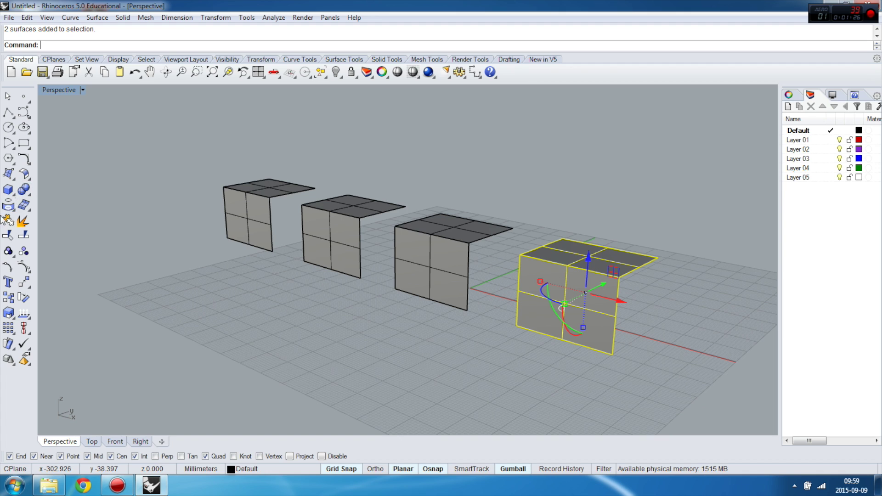
pyautogui.click(9, 220)
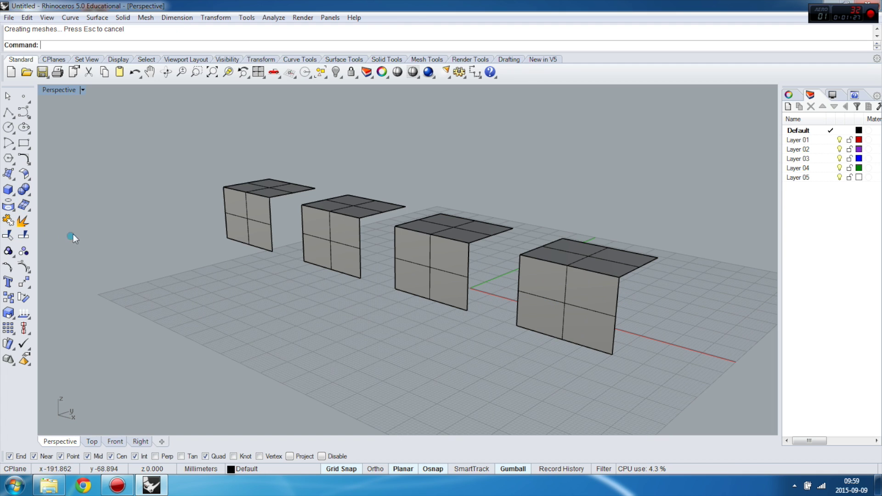
pyautogui.click(576, 258)
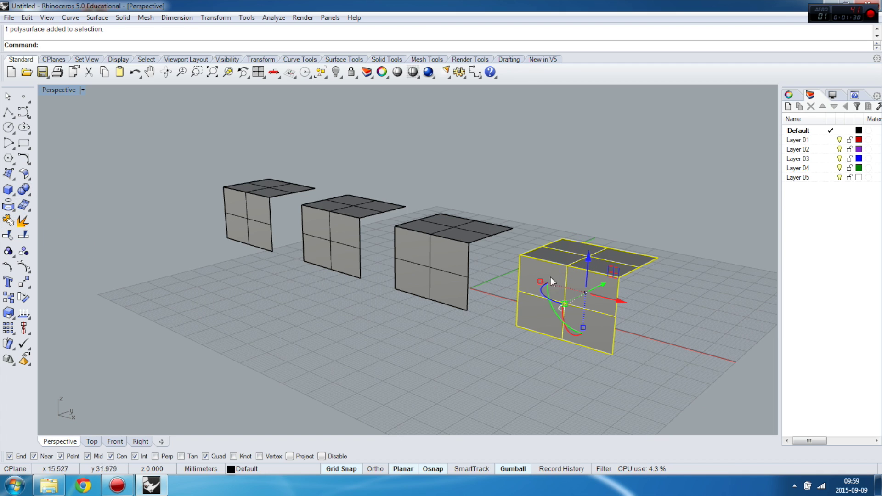
pyautogui.click(599, 204)
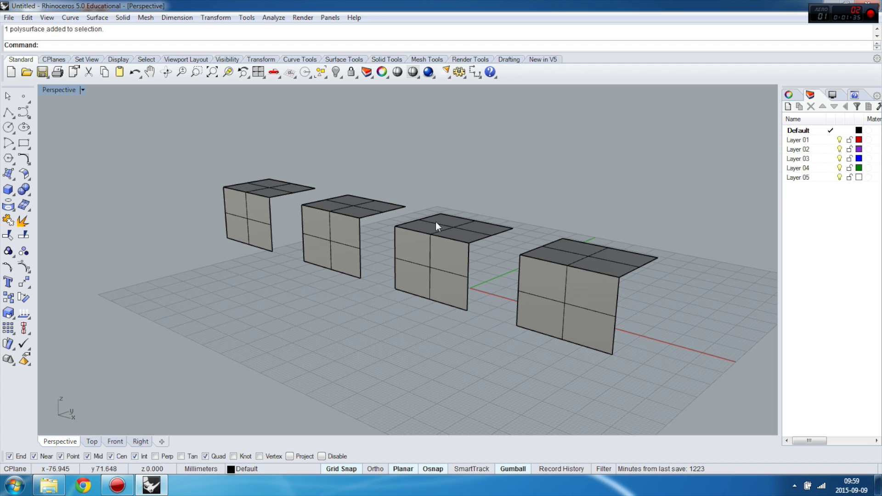
# Check the top surface of the pair beside the polysurface and examine the remaining unjoined pairs in the row.
pyautogui.keyDown('ctrl'); pyautogui.keyDown('shift'); pyautogui.click(460, 242); pyautogui.keyUp('shift'); pyautogui.keyUp('ctrl')
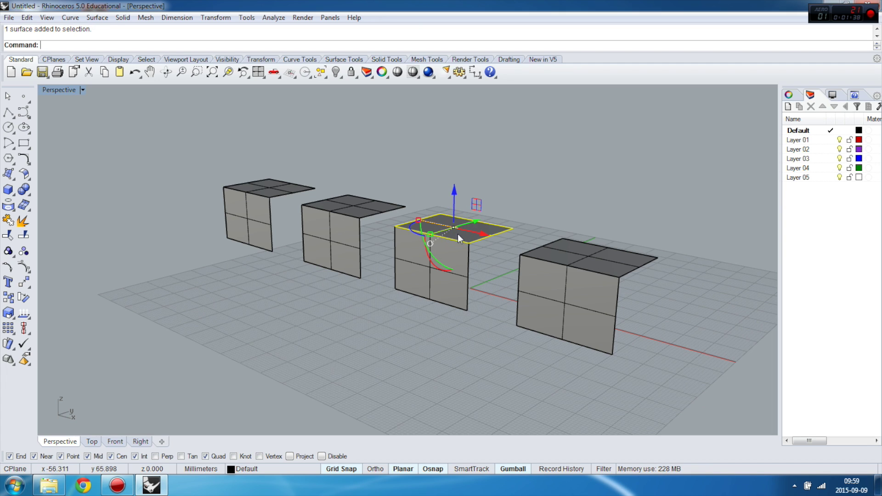
pyautogui.click(470, 200)
pyautogui.scroll(-3, 484, 244)
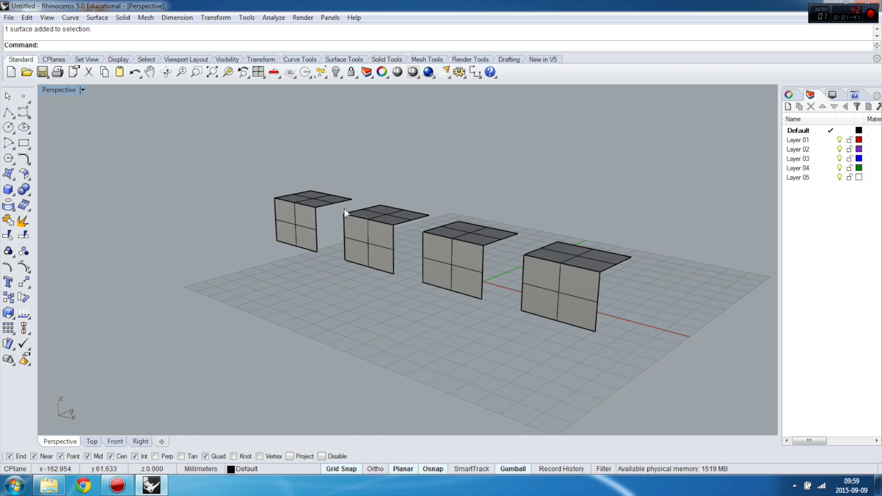
pyautogui.scroll(5, 343, 209)
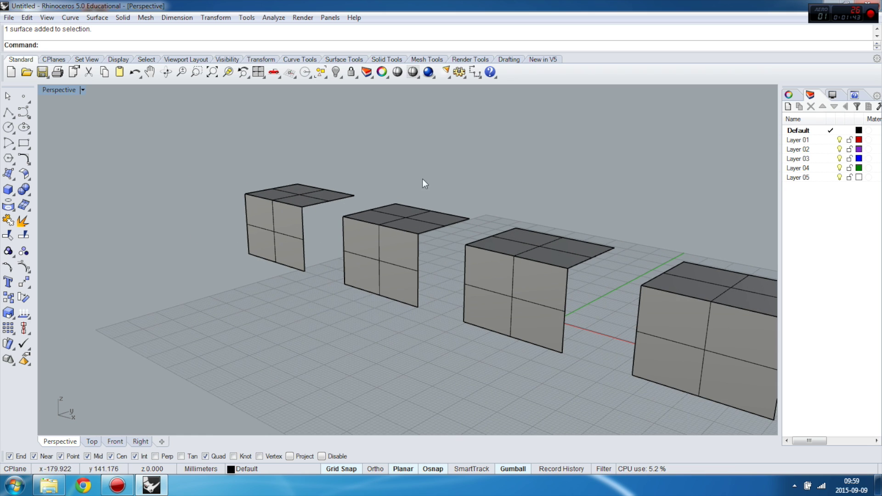
pyautogui.scroll(2, 377, 220)
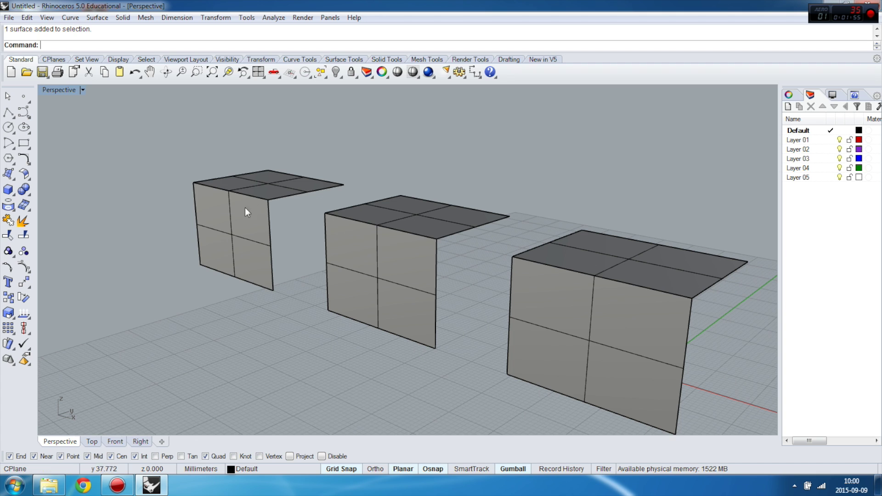
pyautogui.scroll(5, 220, 191)
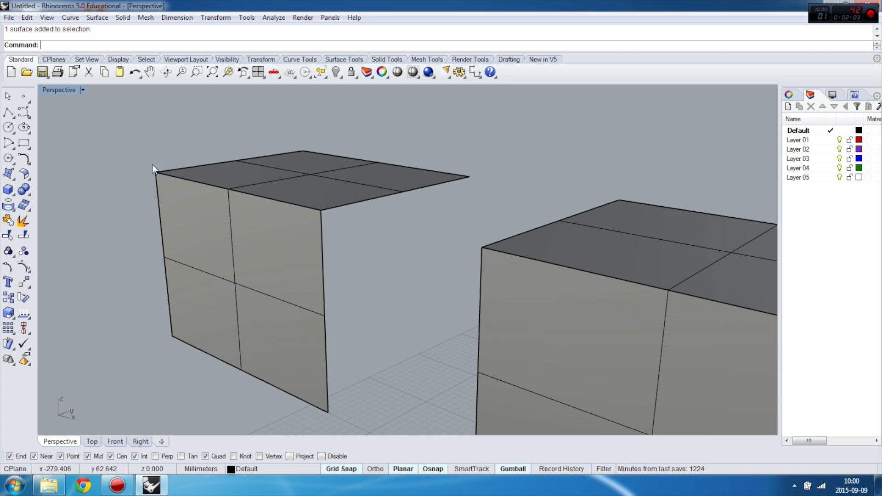
pyautogui.scroll(-4, 226, 167)
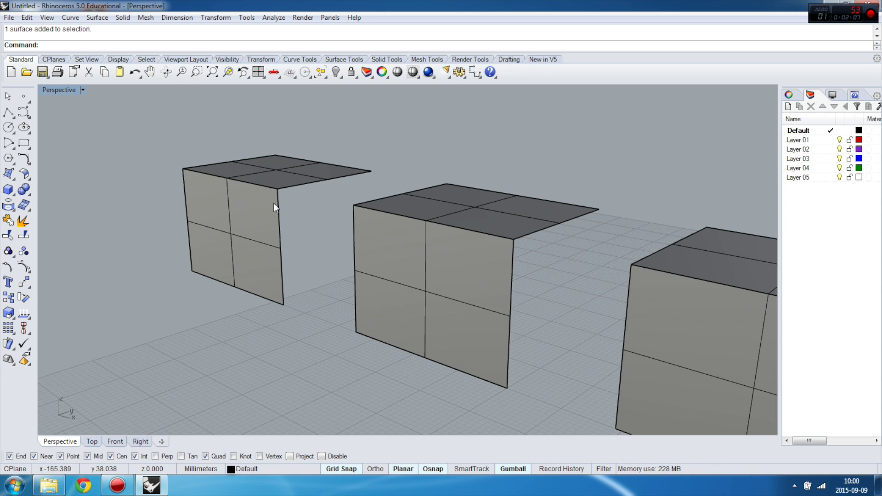
# Fillet the shared edge of the joined polysurface using FilletEdge with a radius of 1 mm.
pyautogui.scroll(-4, 273, 207)
pyautogui.scroll(3, 501, 225)
pyautogui.click(449, 228)
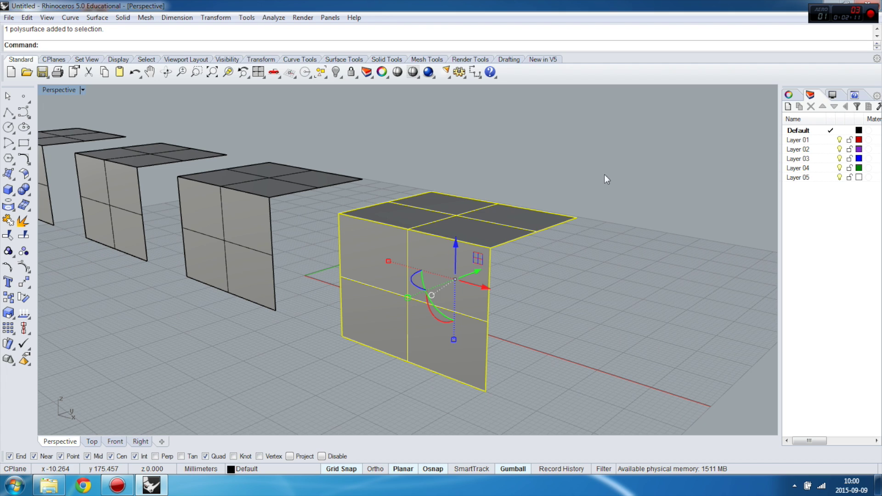
pyautogui.click(25, 190)
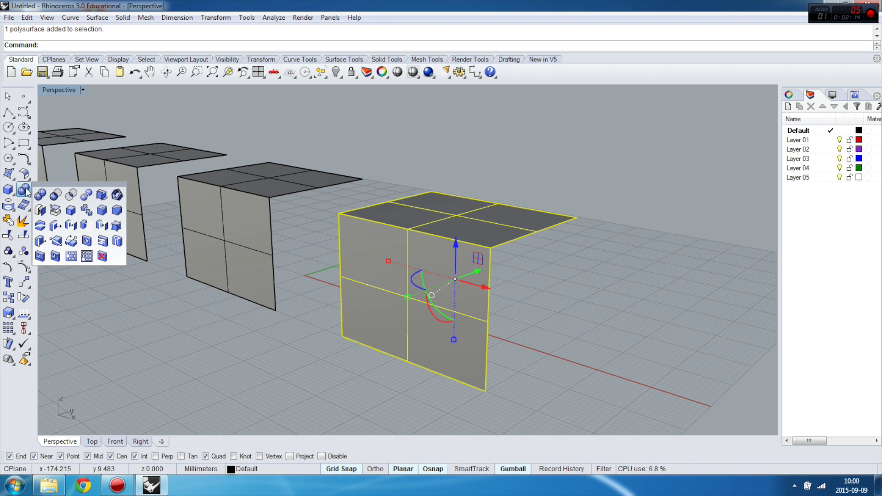
pyautogui.click(103, 210)
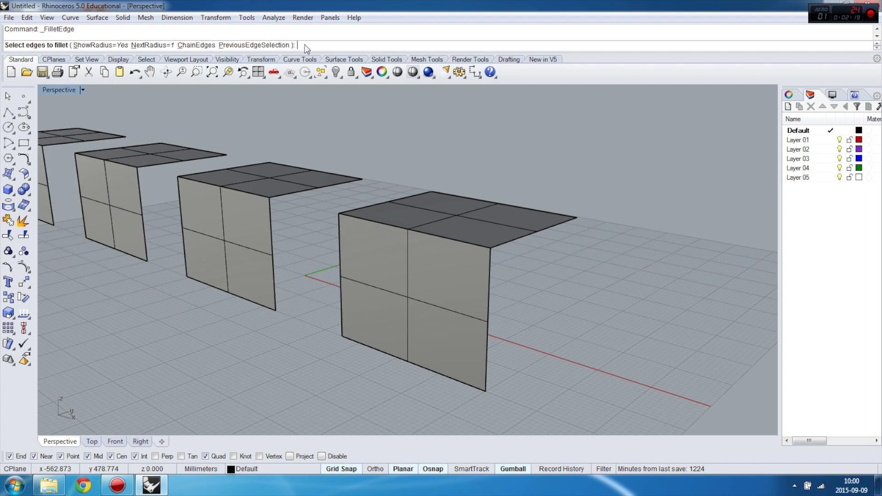
pyautogui.write('~4')
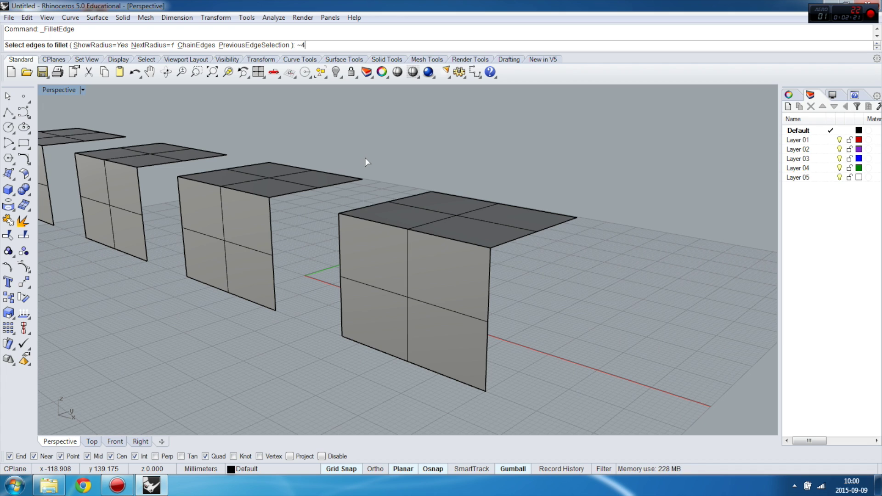
pyautogui.press('Return')
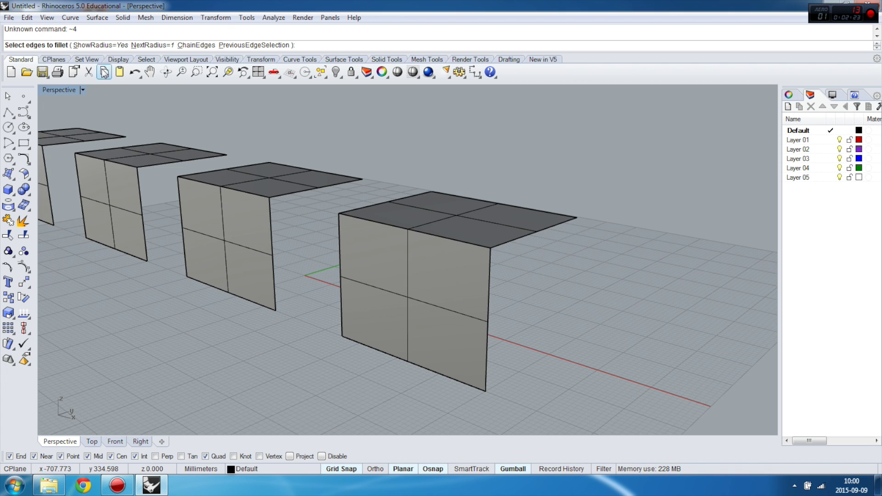
pyautogui.click(454, 237)
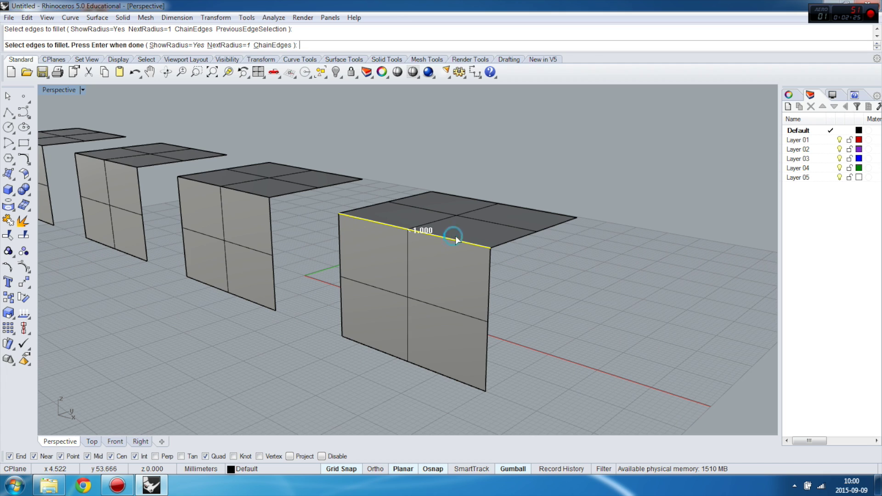
pyautogui.rightClick(573, 281)
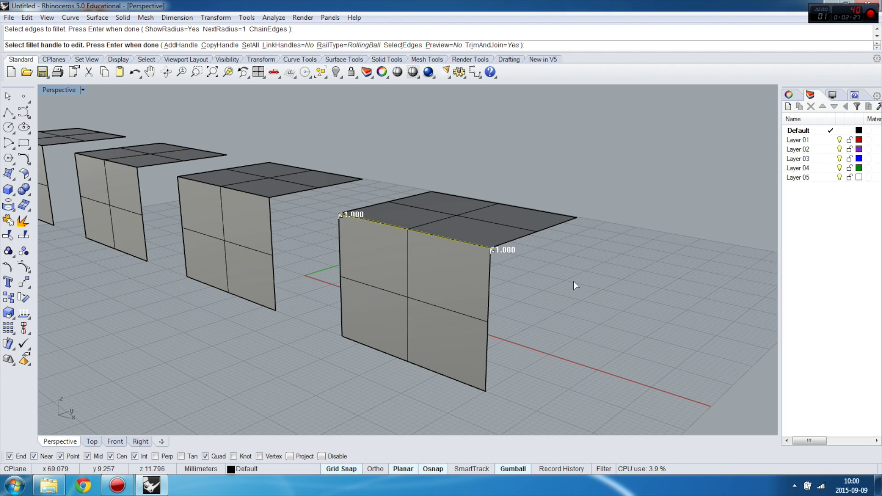
pyautogui.rightClick(573, 281)
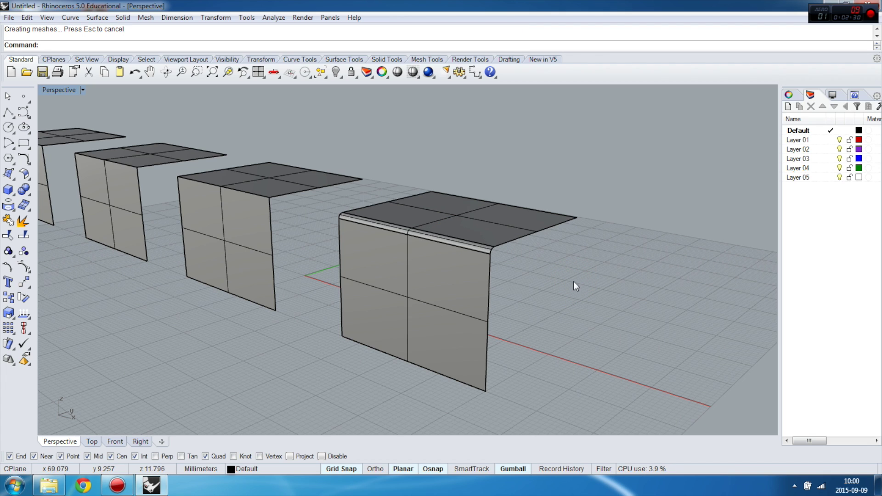
# Undo the last fillet and use FilletEdge to fillet the polysurface's shared edge with a radius of 4 mm.
pyautogui.hotkey('ctrl', 'z')
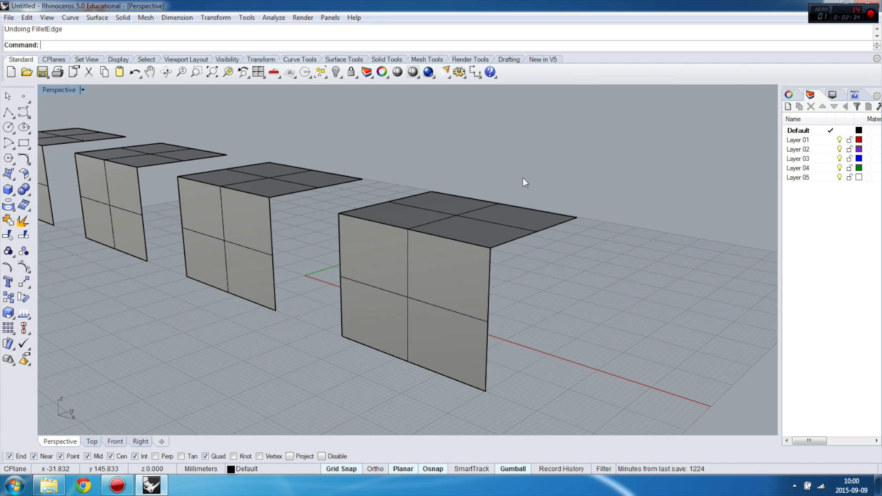
pyautogui.click(24, 187)
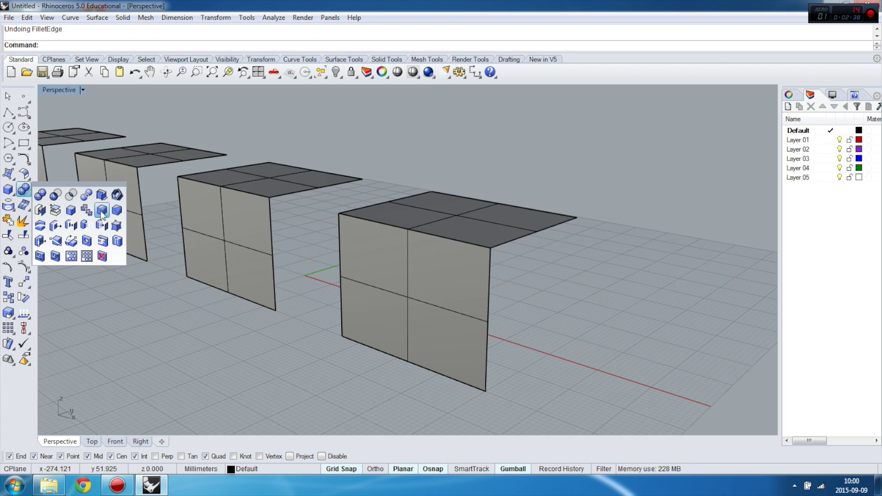
pyautogui.click(101, 213)
pyautogui.write('4')
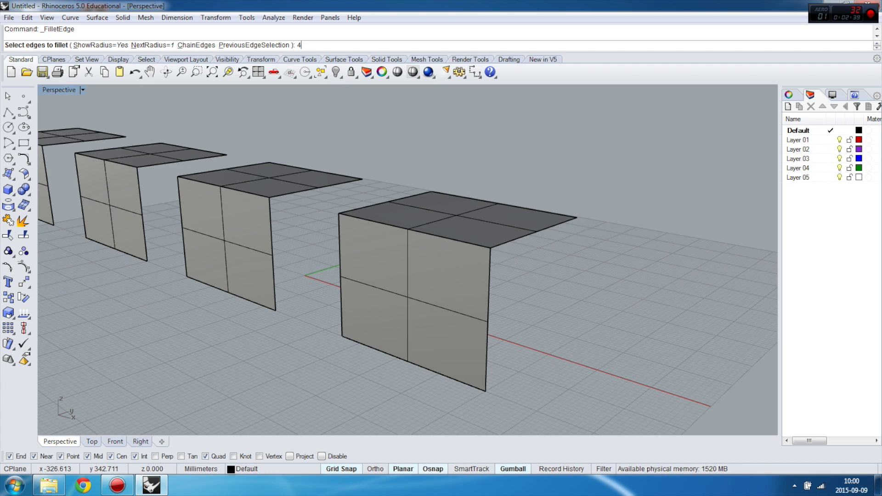
pyautogui.press('Return')
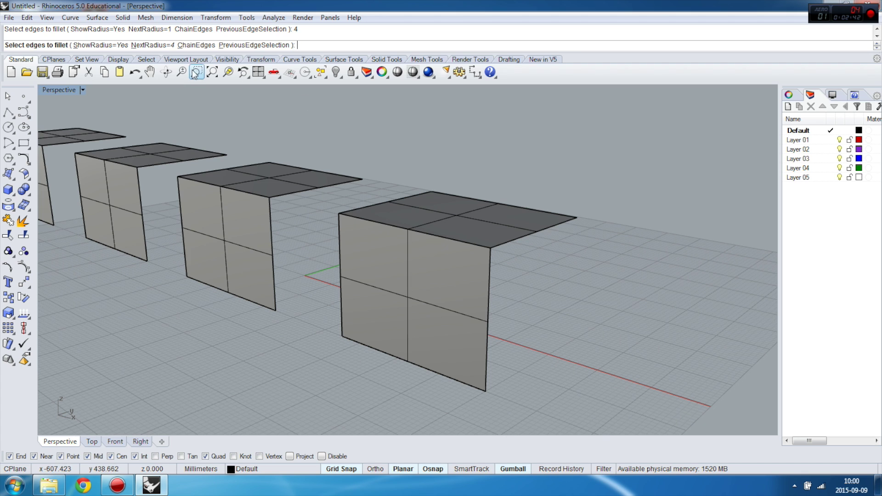
pyautogui.click(439, 237)
pyautogui.press('Return')
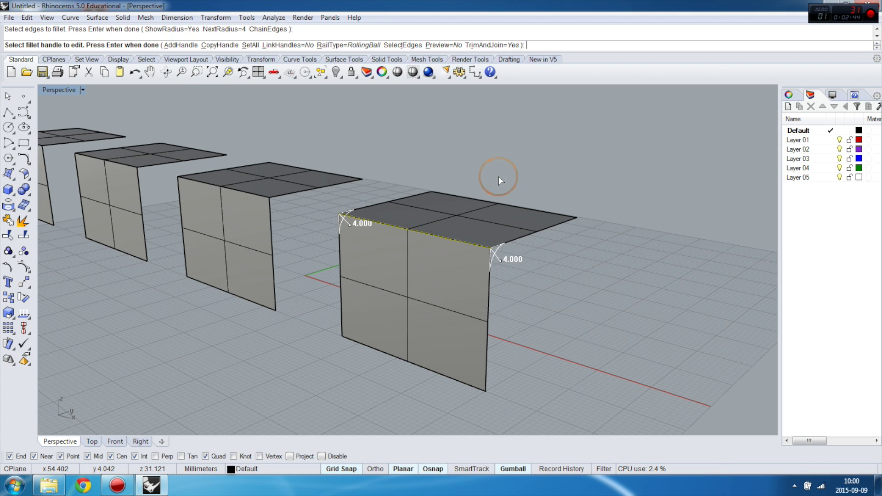
pyautogui.press('Return')
pyautogui.moveTo(498, 179); pyautogui.dragTo(418, 217, button='right')
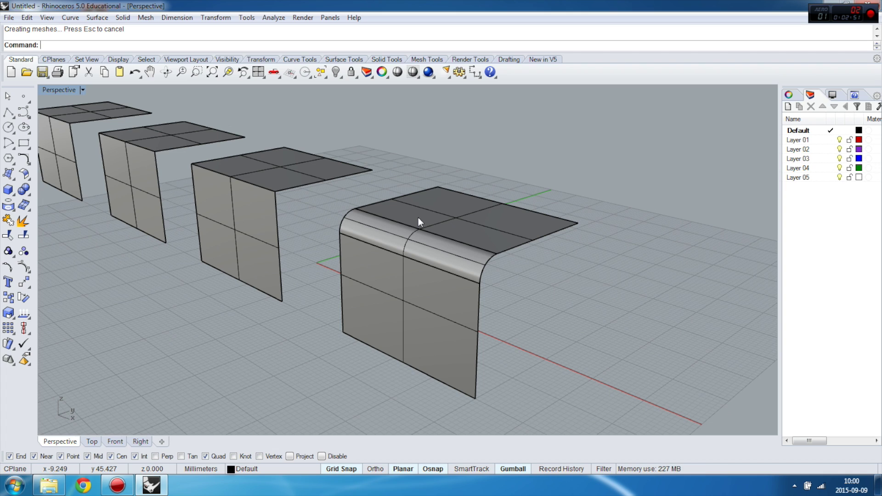
# Undo the 4 mm fillet and refillet the edge with 1 mm at the end nearest the neighbouring pair and 4 mm at the other.
pyautogui.hotkey('ctrl', 'z')
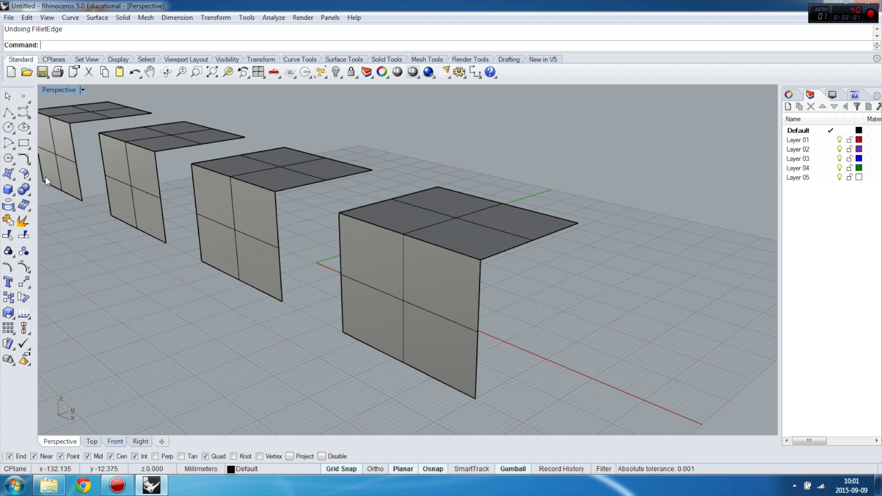
pyautogui.click(24, 192)
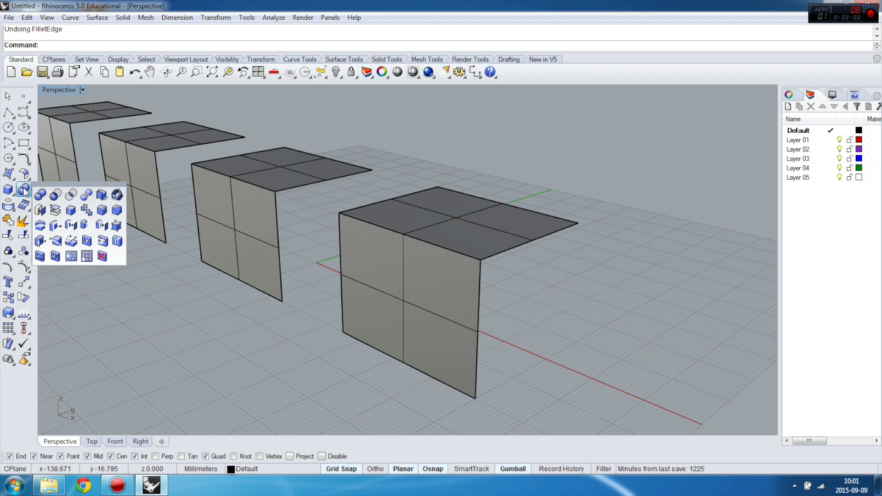
pyautogui.click(101, 210)
pyautogui.click(407, 236)
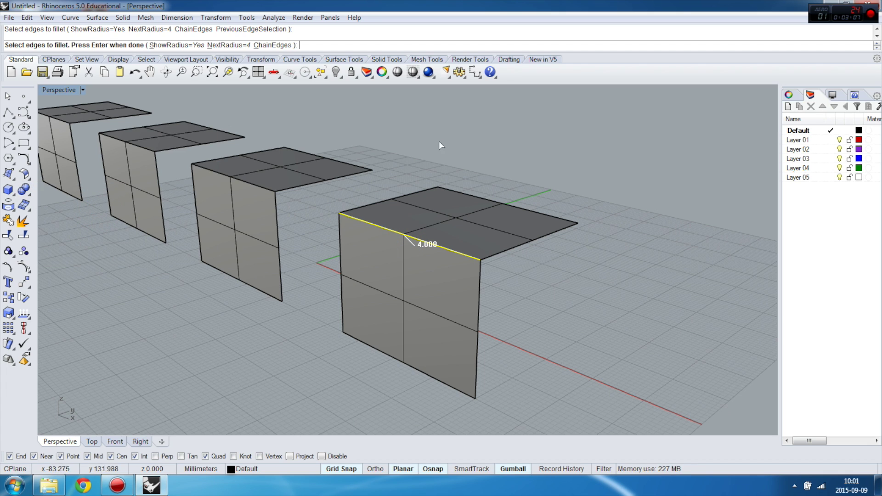
pyautogui.press('Return')
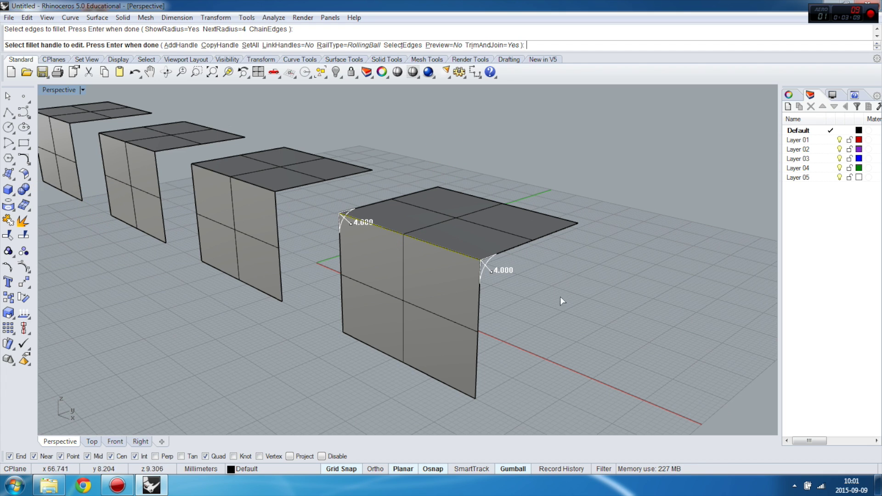
pyautogui.scroll(5, 357, 220)
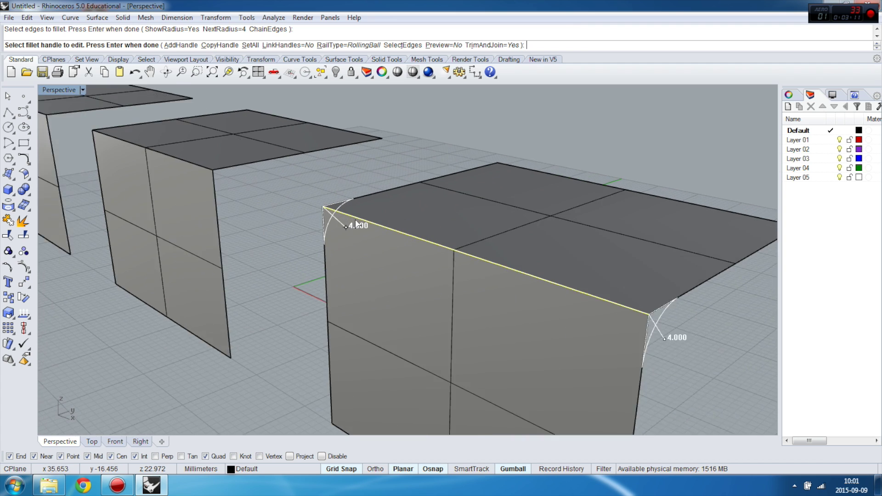
pyautogui.scroll(2, 349, 226)
pyautogui.click(344, 228)
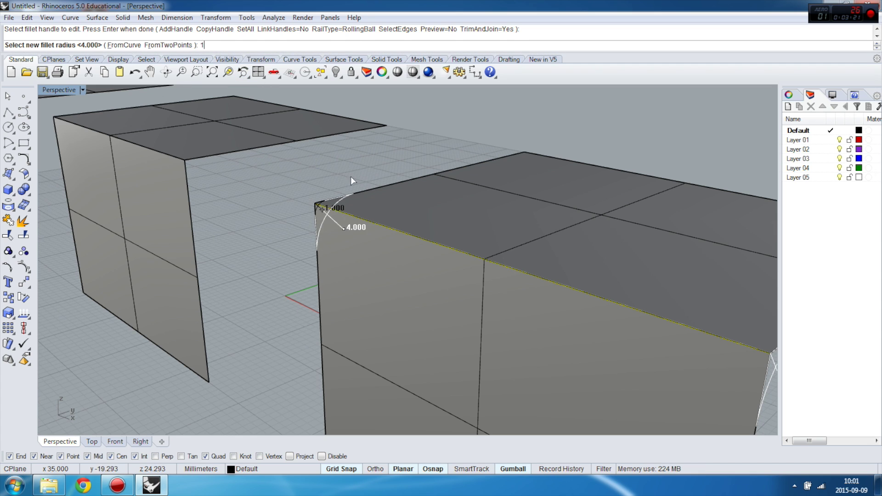
pyautogui.press('Return')
pyautogui.press('Return')
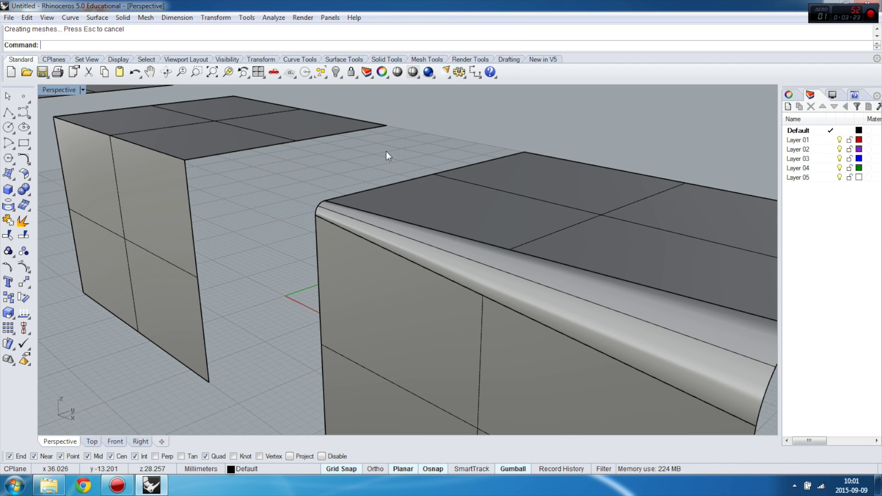
pyautogui.scroll(-2, 381, 149)
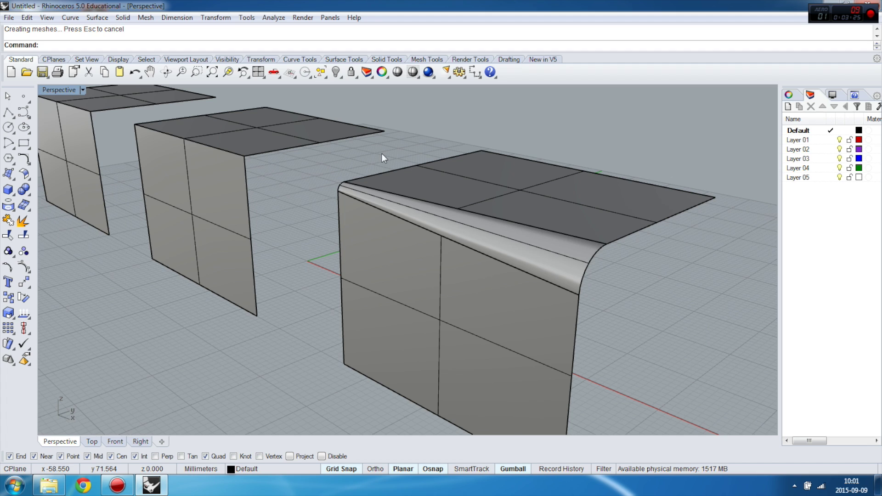
# Undo the variable fillet, restart FilletEdge on the shared edge, and set the radius to 2 mm at the end nearest the neighbouring pair.
pyautogui.hotkey('ctrl', 'z')
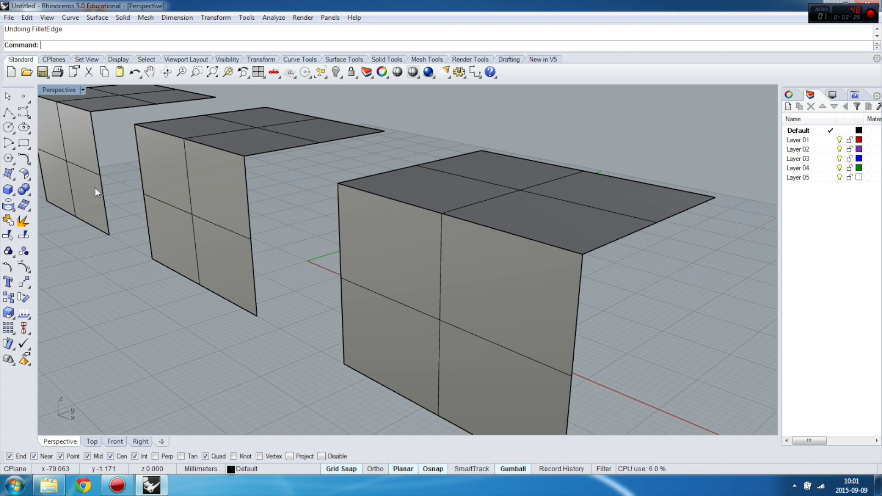
pyautogui.click(24, 189)
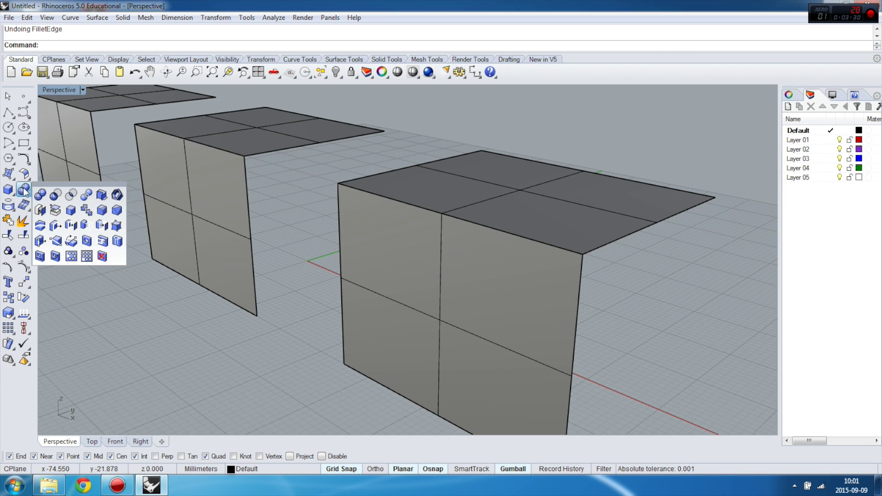
pyautogui.click(102, 197)
pyautogui.click(428, 208)
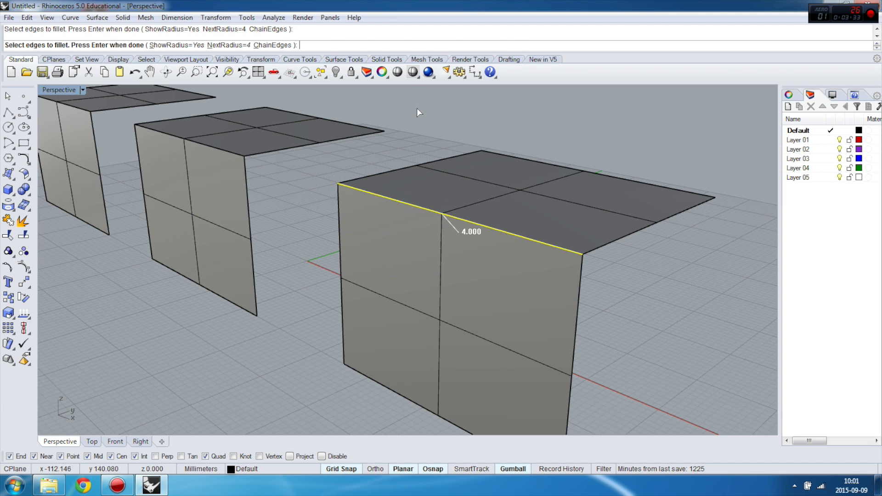
pyautogui.press('Return')
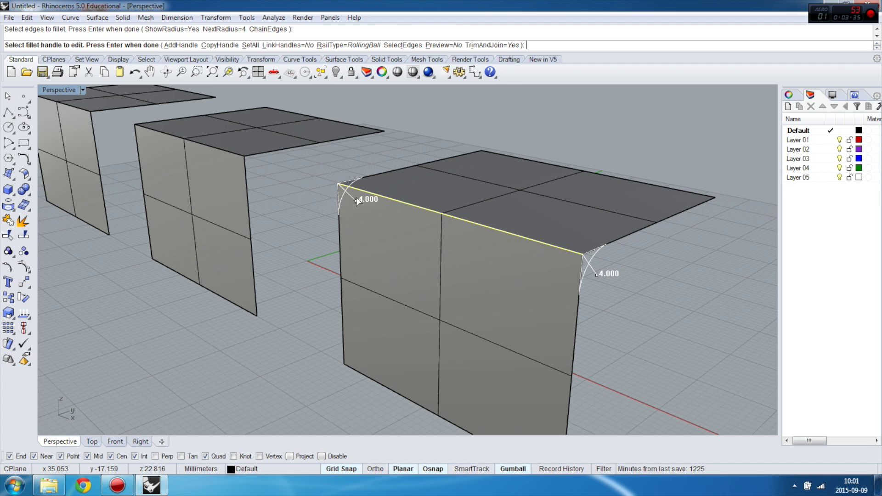
pyautogui.click(356, 201)
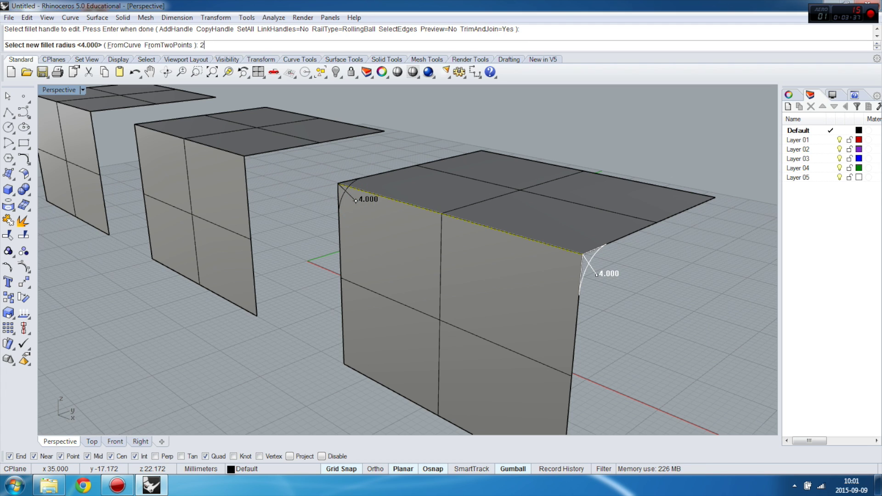
pyautogui.press('Return')
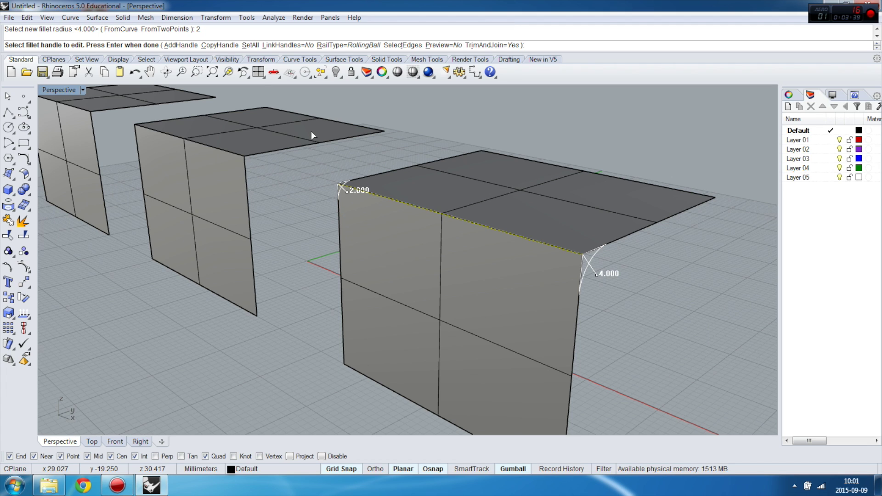
# Add a fillet handle at the edge's midpoint, enlarge its radius to about 7 mm, and complete the variable-radius fillet.
pyautogui.click(180, 45)
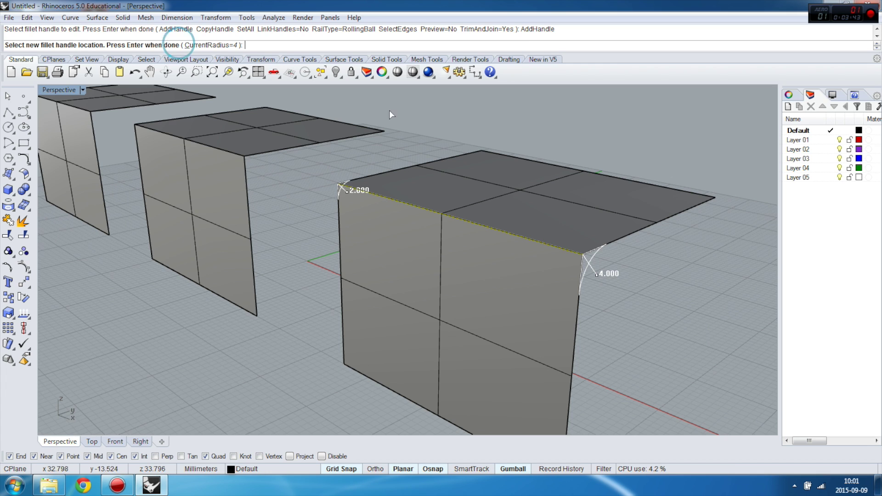
pyautogui.click(441, 212)
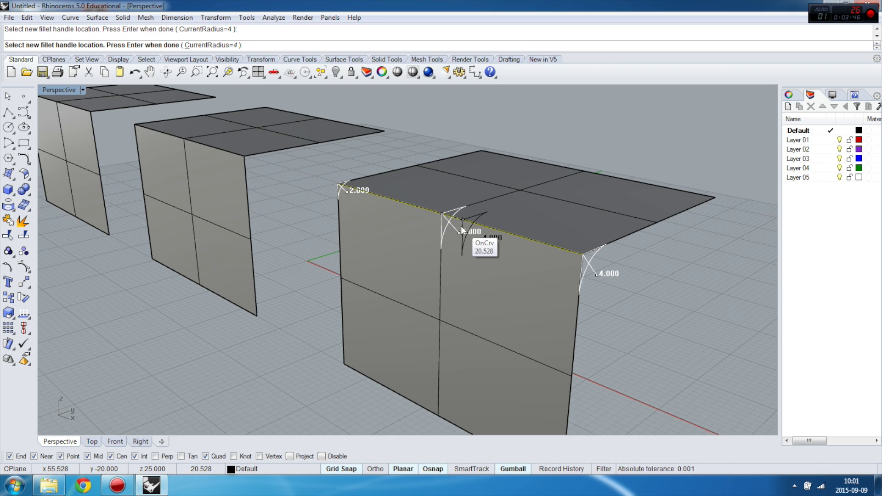
pyautogui.rightClick(461, 226)
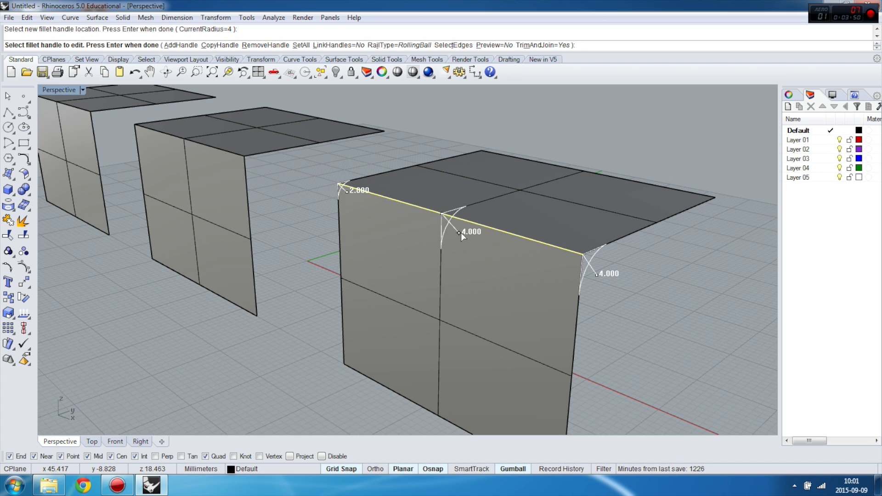
pyautogui.click(458, 233)
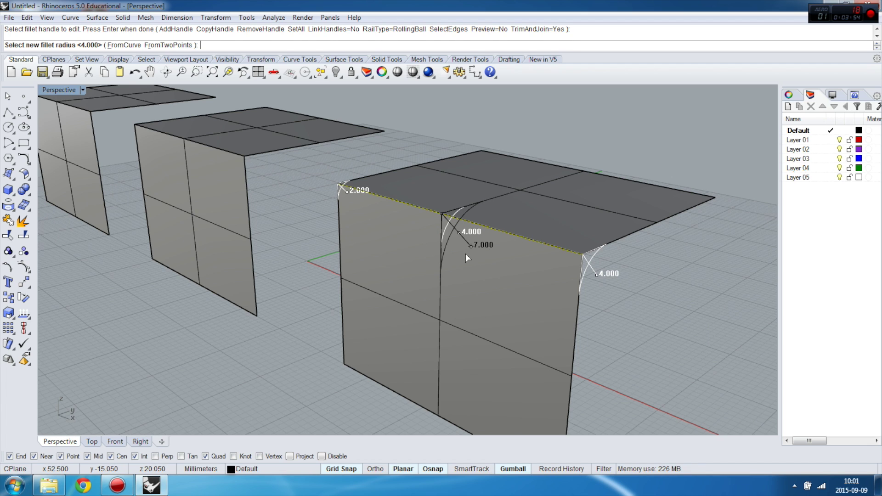
pyautogui.click(467, 256)
pyautogui.click(525, 249)
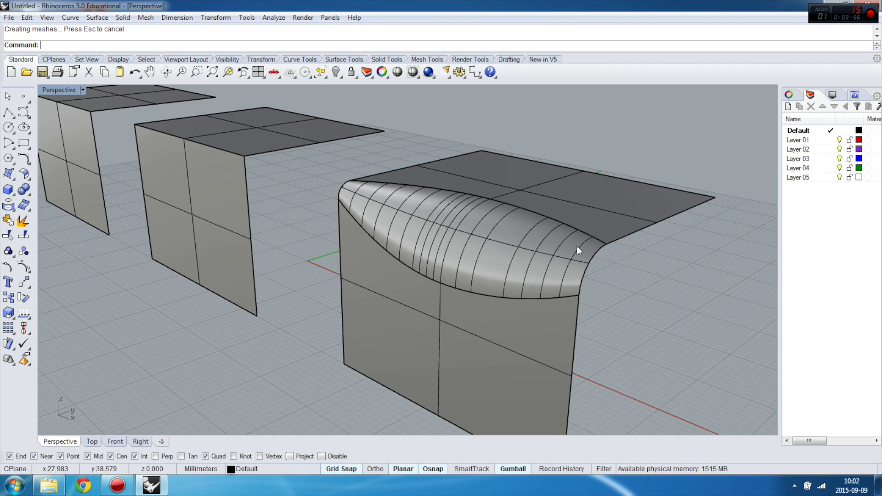
pyautogui.moveTo(577, 246); pyautogui.dragTo(554, 251, button='right')
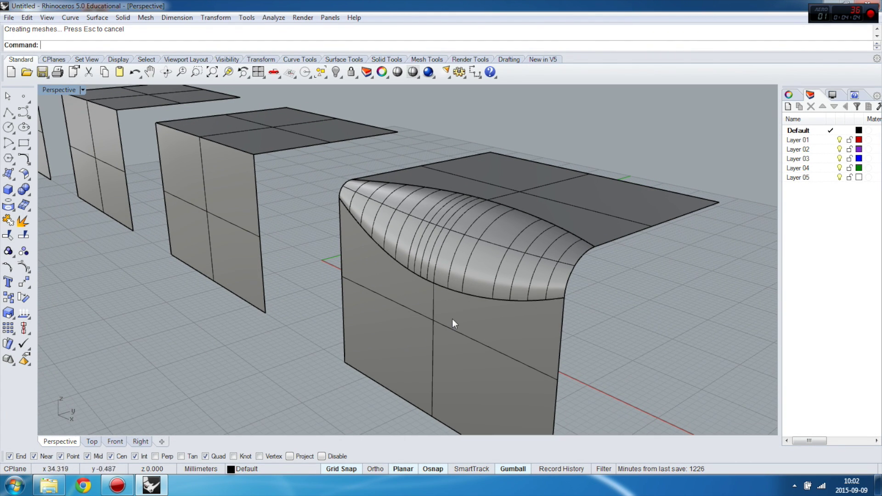
# Fillet the top and vertical surfaces of the unjoined pair beside the polysurface using FilletSrf with a radius of 2 mm.
pyautogui.scroll(-3, 527, 192)
pyautogui.scroll(-3, 534, 246)
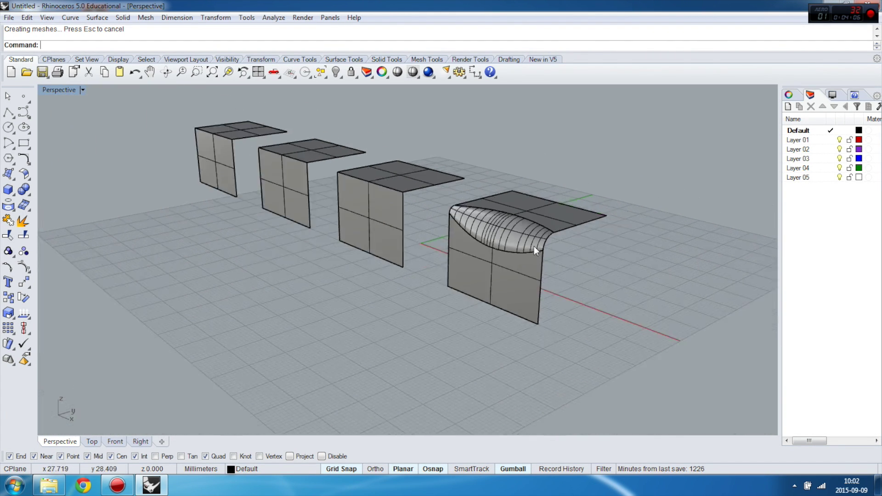
pyautogui.scroll(5, 370, 181)
pyautogui.scroll(-1, 506, 278)
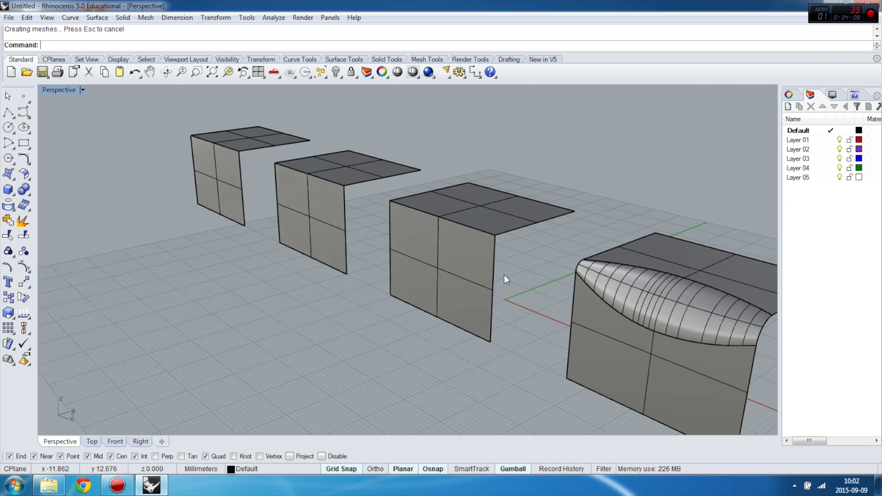
pyautogui.scroll(6, 437, 210)
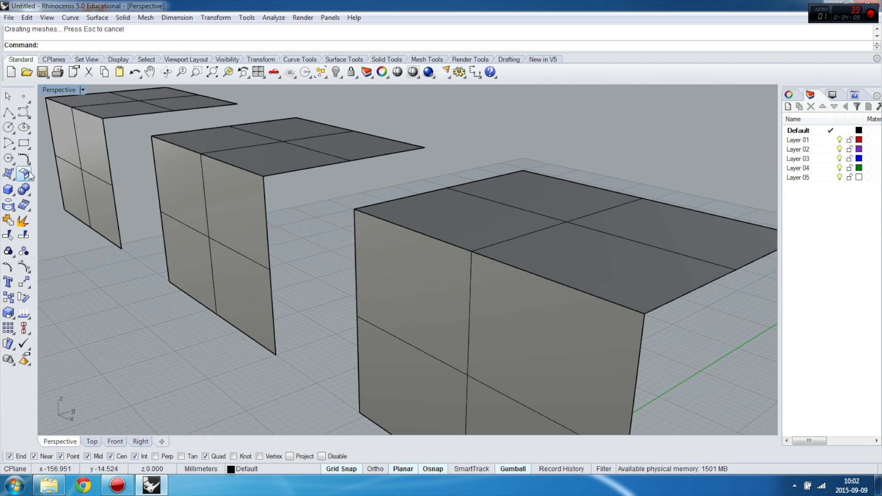
pyautogui.click(25, 174)
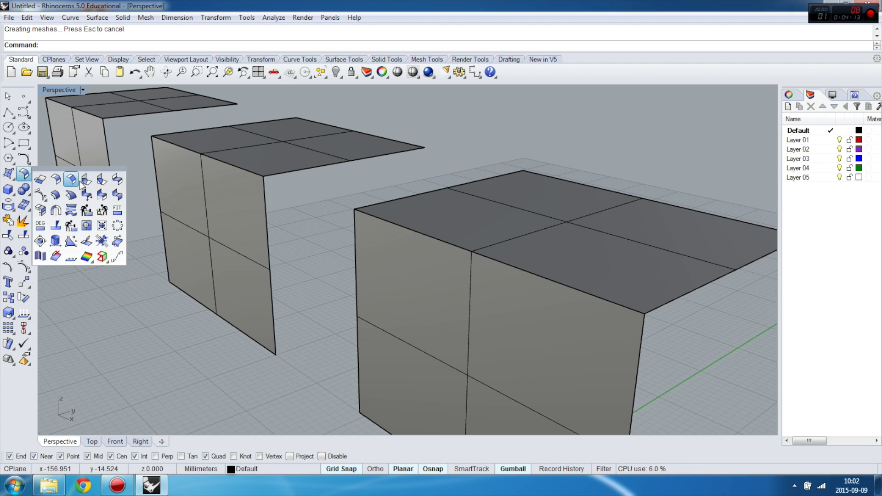
pyautogui.click(56, 180)
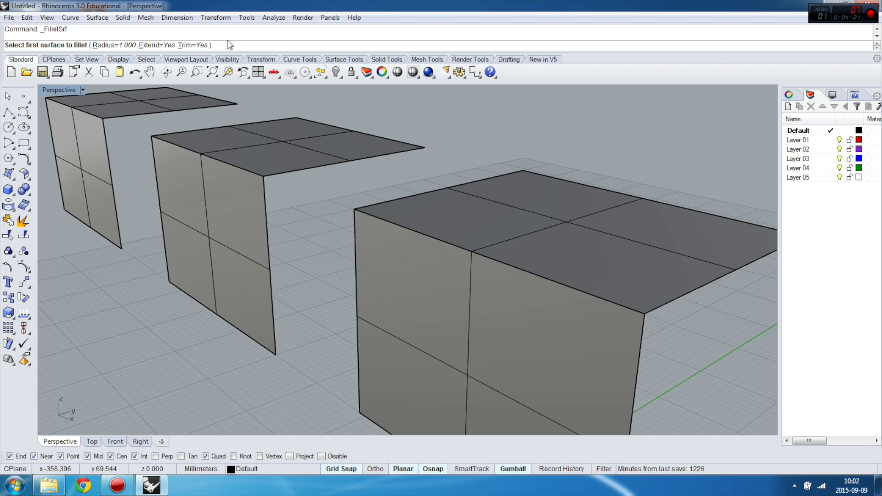
pyautogui.write('2')
pyautogui.press('Return')
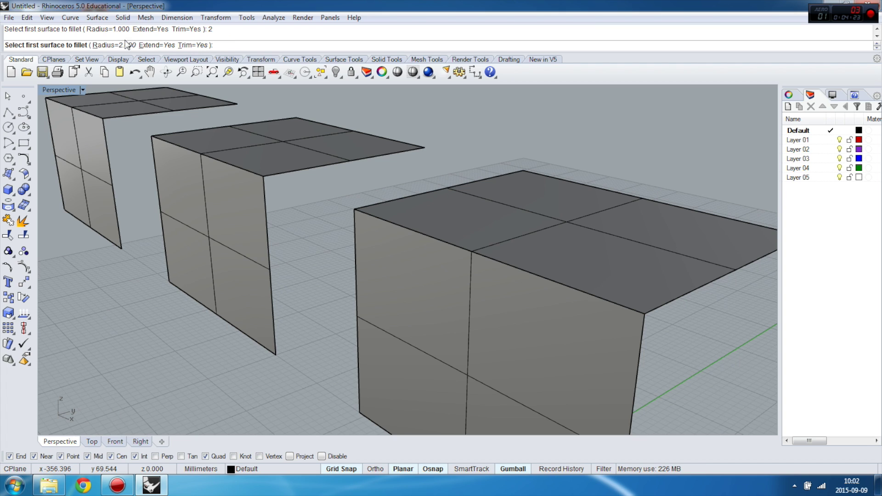
pyautogui.click(533, 219)
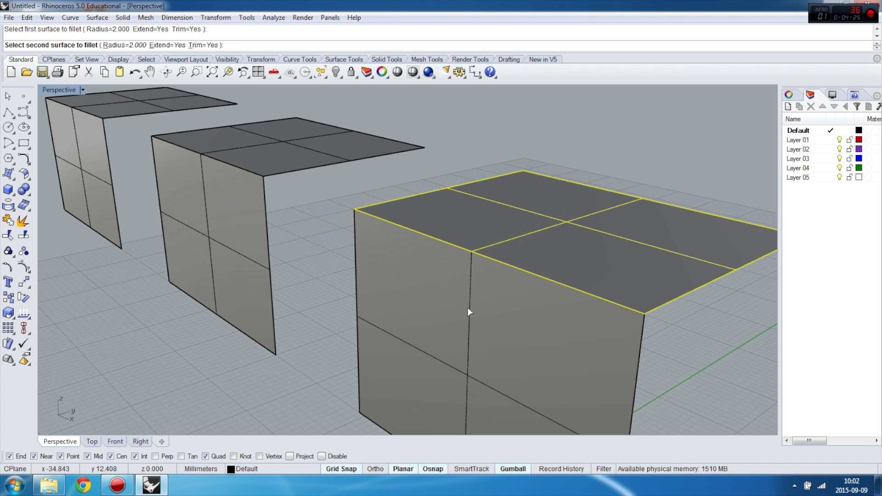
pyautogui.click(466, 324)
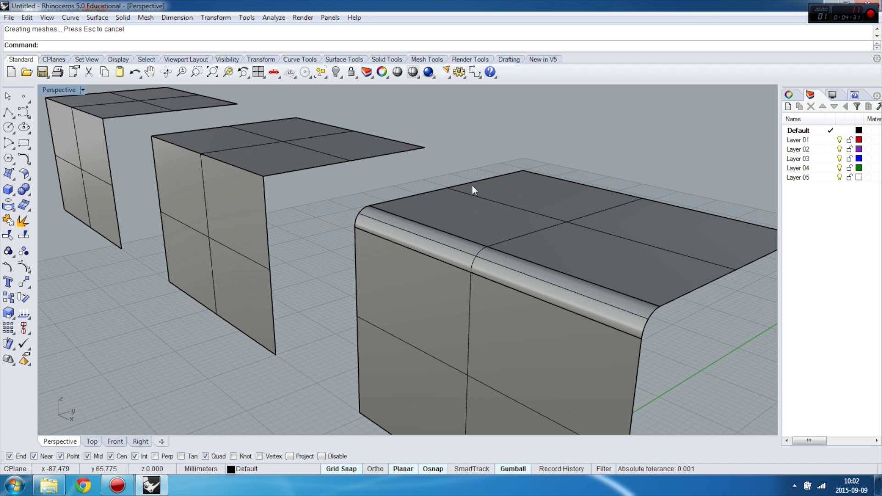
pyautogui.scroll(-4, 472, 186)
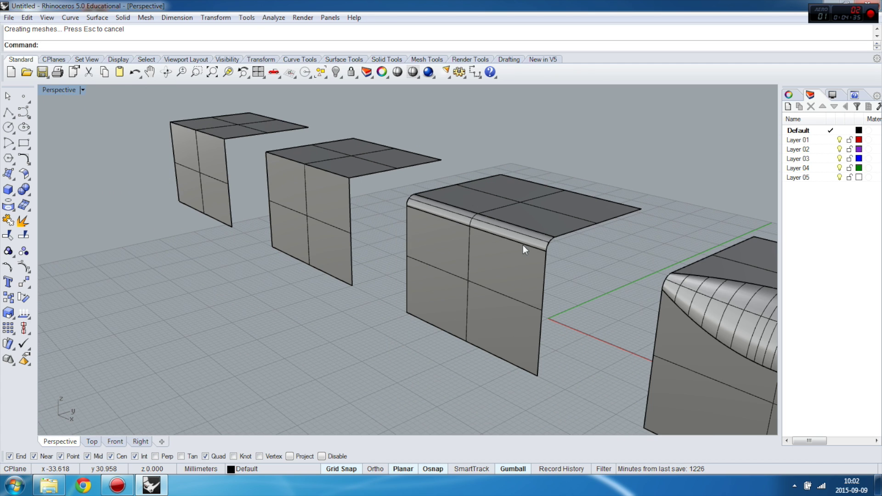
# Examine the 2 mm surface fillet up close and compare it with the two unfilleted pairs of surfaces beside it.
pyautogui.scroll(2, 478, 205)
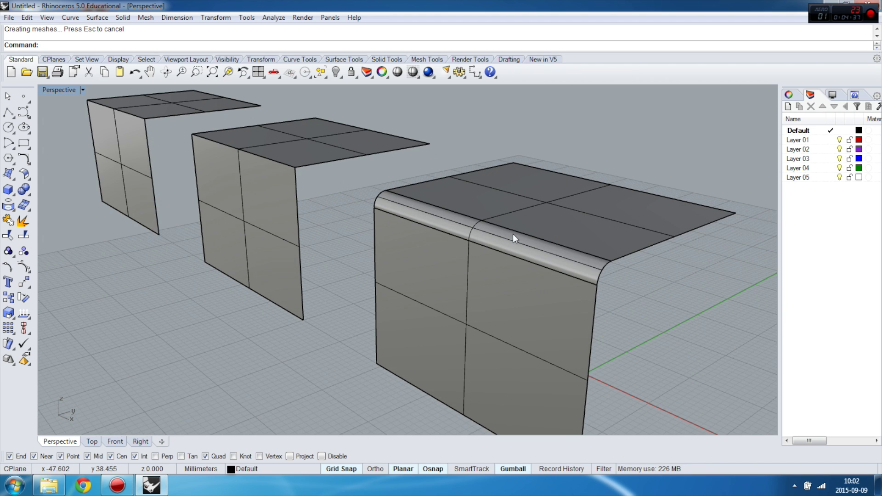
pyautogui.scroll(1, 513, 233)
pyautogui.scroll(2, 528, 220)
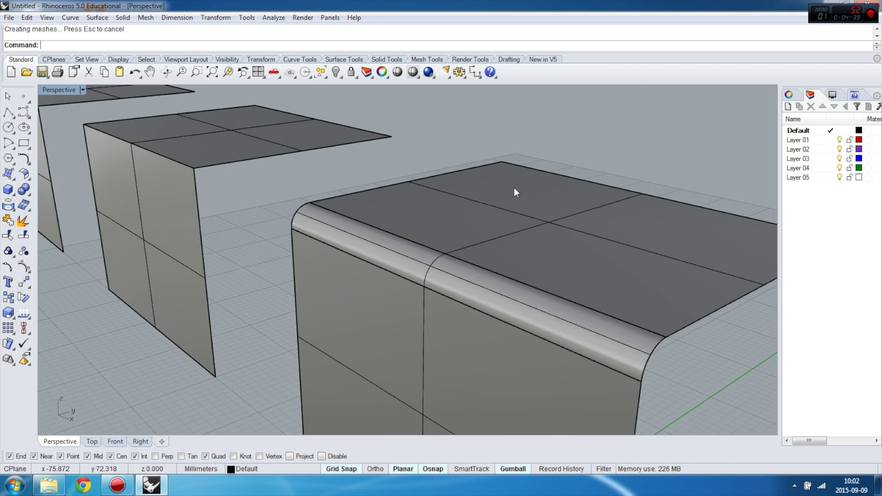
pyautogui.scroll(-1, 415, 203)
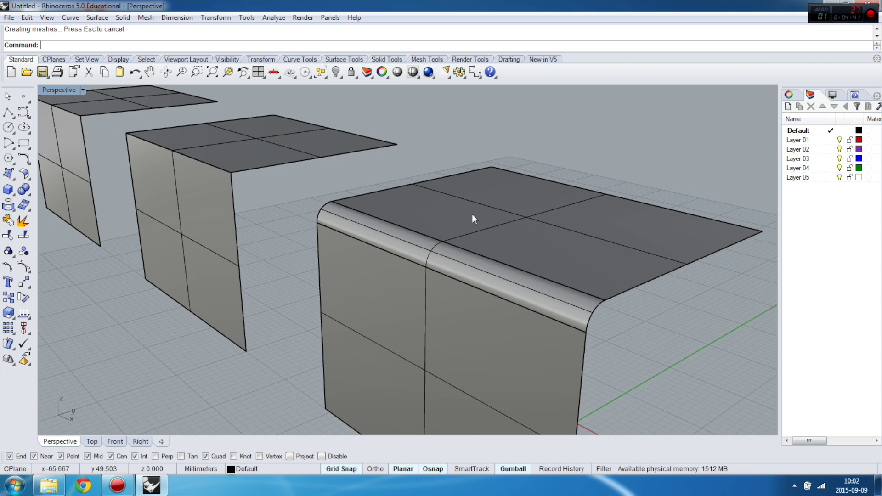
pyautogui.scroll(-3, 561, 297)
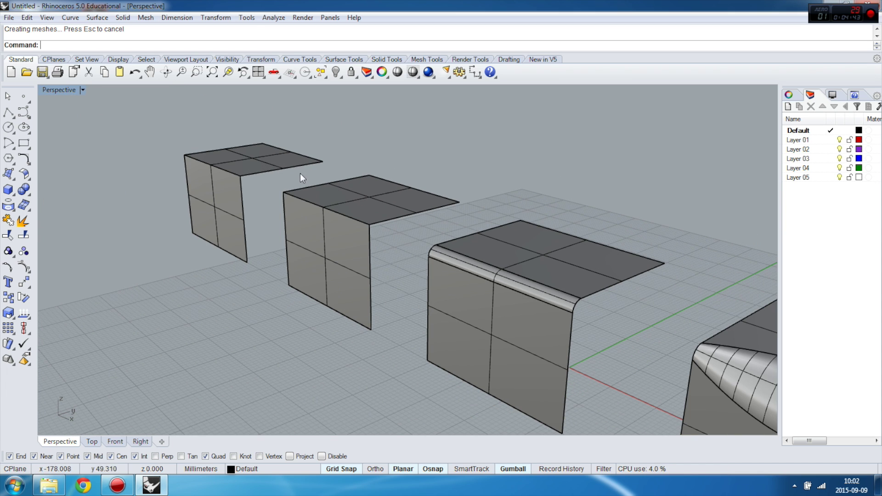
pyautogui.scroll(2, 294, 189)
pyautogui.scroll(-2, 610, 286)
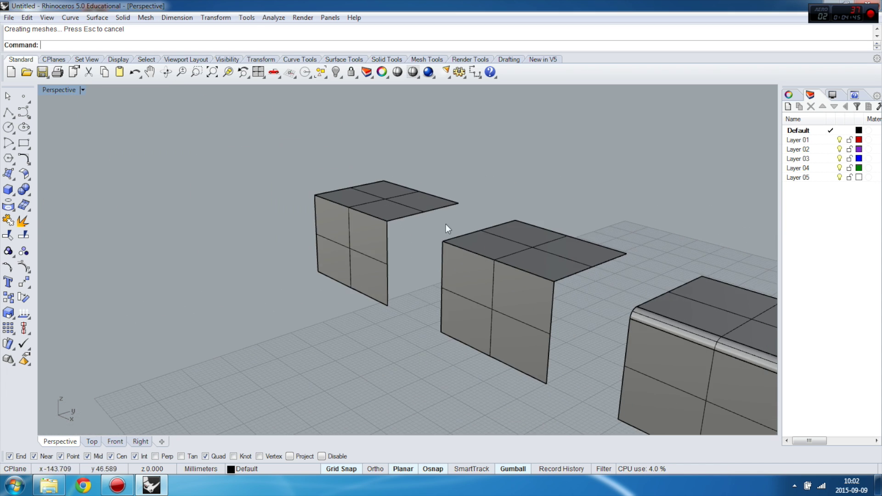
pyautogui.scroll(-2, 463, 234)
pyautogui.scroll(2, 425, 223)
pyautogui.scroll(2, 550, 257)
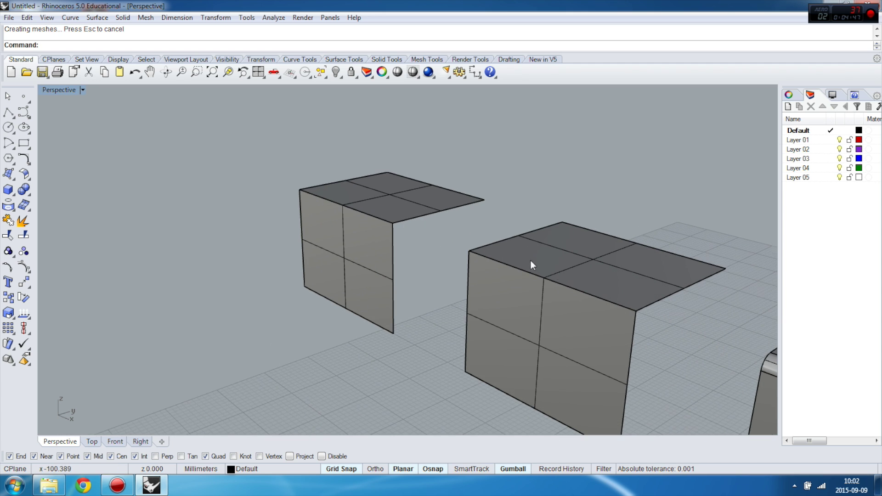
pyautogui.scroll(-2, 532, 264)
pyautogui.scroll(3, 705, 303)
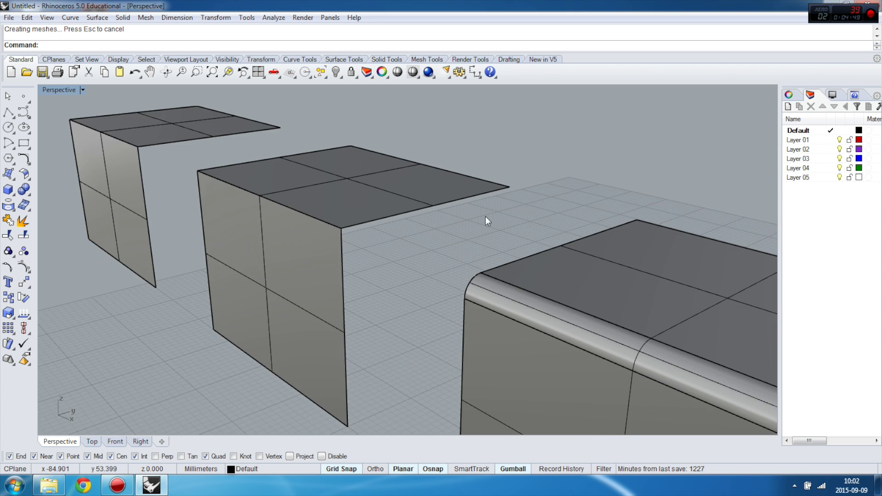
pyautogui.scroll(-2, 450, 217)
# Select the fillet strip on the 2 mm pair to check whether it is a separate surface, and clear the selection.
pyautogui.click(498, 247)
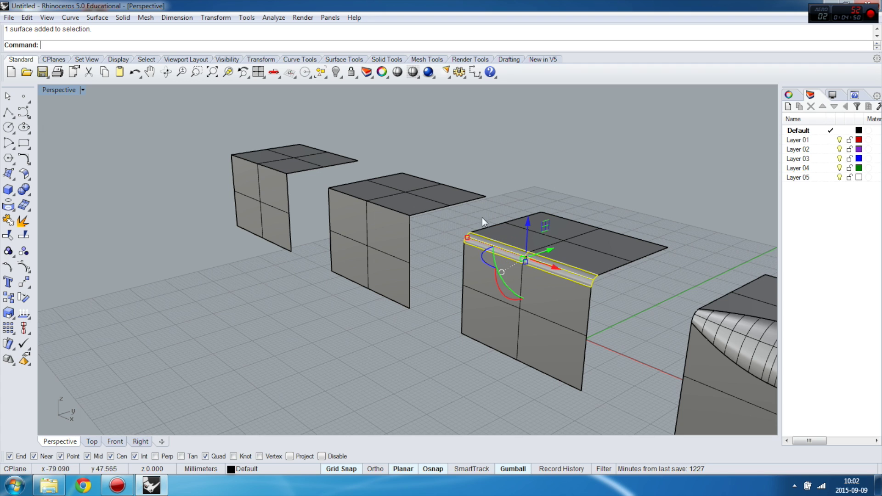
pyautogui.click(495, 182)
pyautogui.click(494, 249)
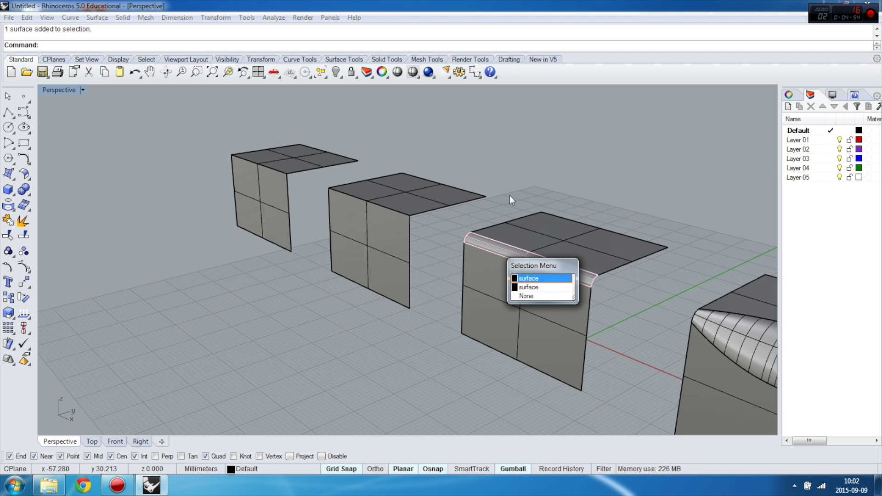
pyautogui.press('Escape')
# Try a 2 mm FilletSrf between the top and vertical surfaces of the middle unjoined pair, and undo it.
pyautogui.scroll(4, 369, 189)
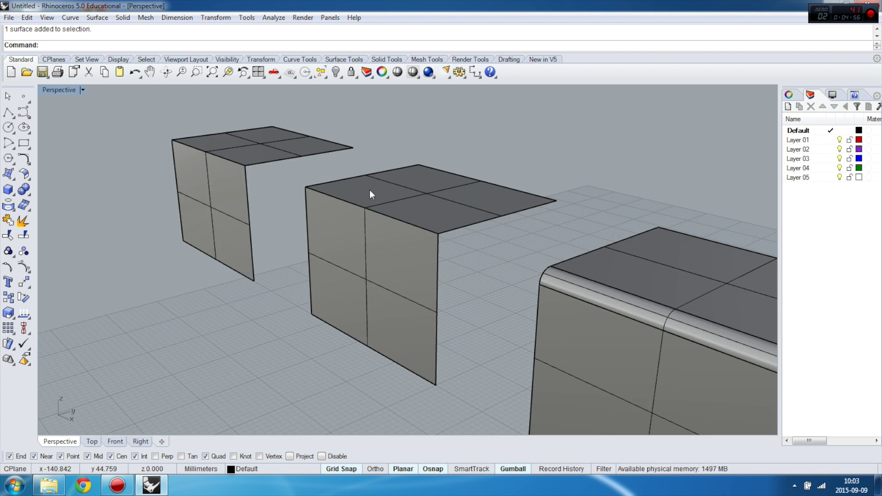
pyautogui.click(25, 175)
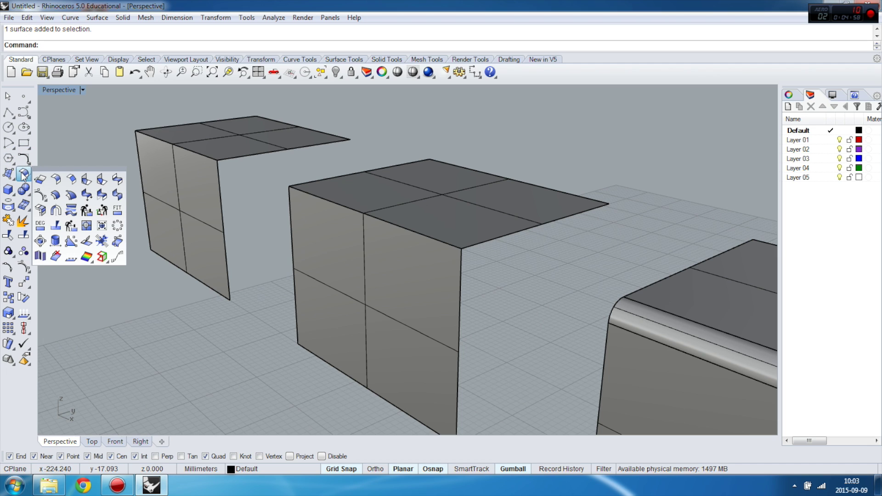
pyautogui.click(56, 178)
pyautogui.click(381, 208)
pyautogui.click(348, 248)
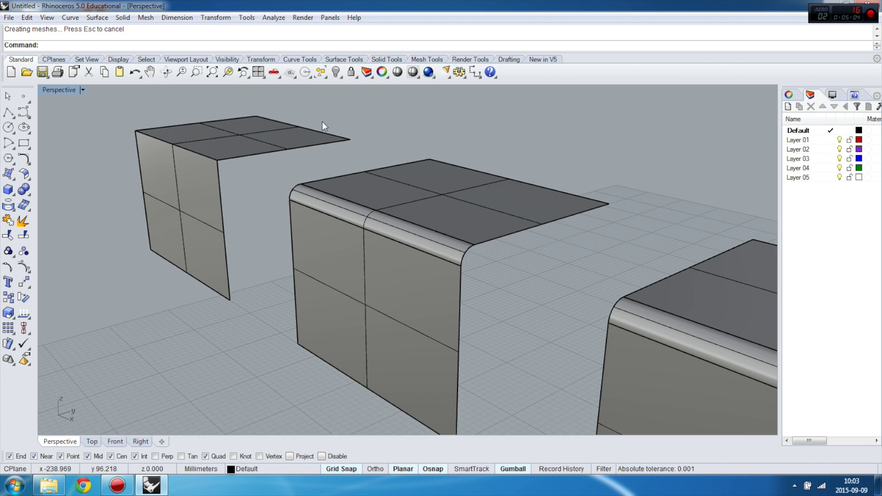
pyautogui.hotkey('ctrl', 'z')
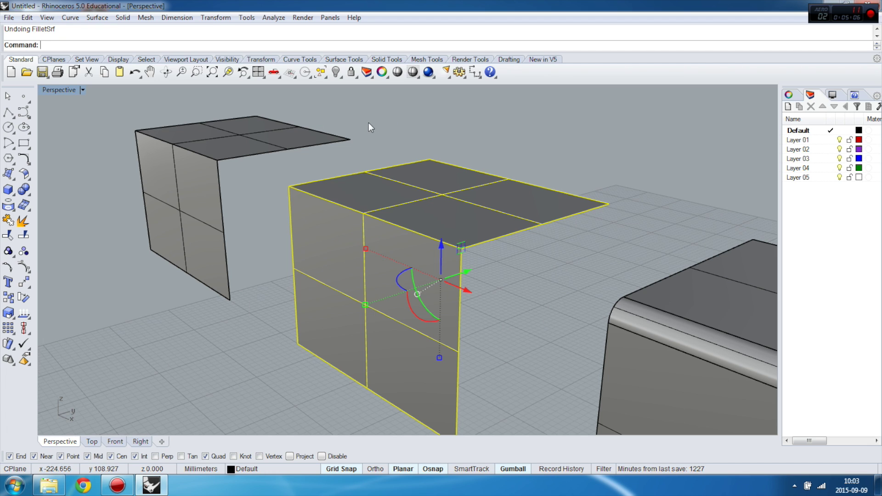
# Fillet the middle and far unjoined pairs with FilletSrf, using the same radius for both, larger than 2 mm.
pyautogui.press('Return')
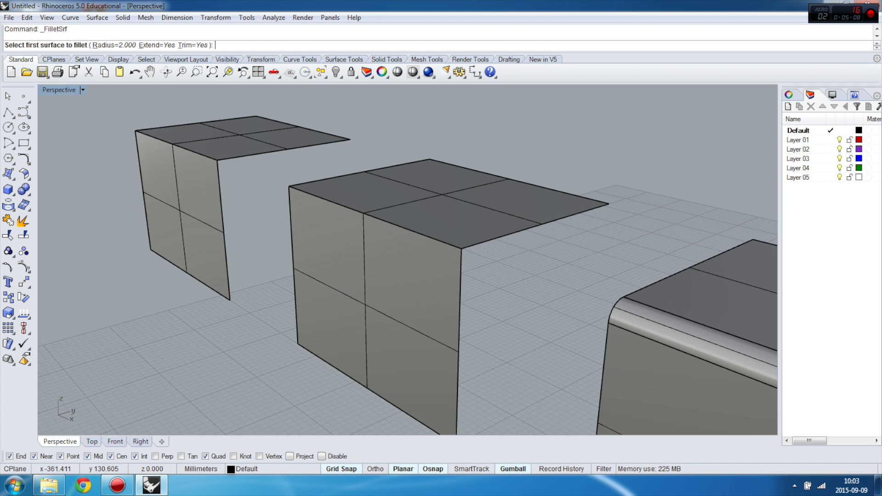
pyautogui.click(392, 206)
pyautogui.click(382, 247)
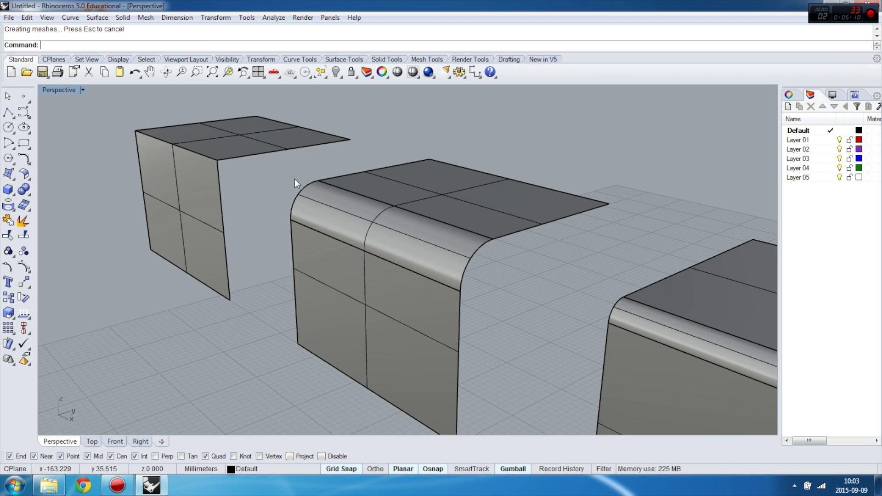
pyautogui.press('Return')
pyautogui.click(235, 140)
pyautogui.click(197, 191)
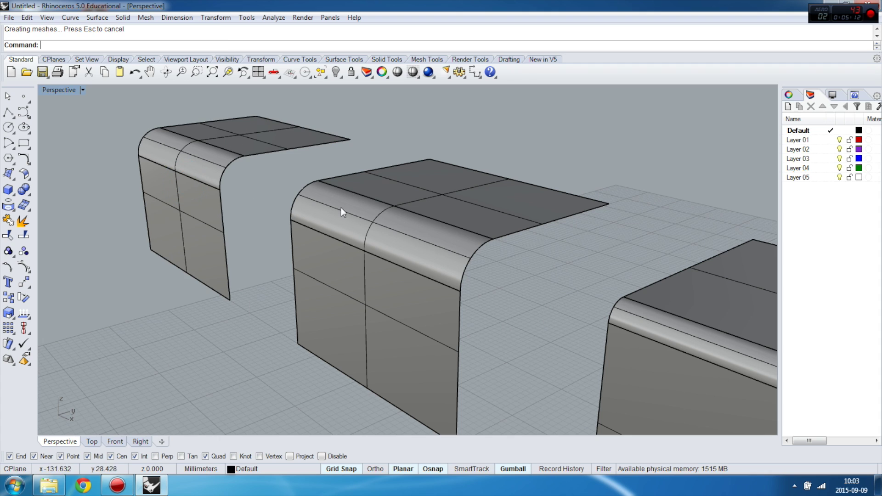
# Delete the fillet surfaces of the middle and far pairs, leaving a gap between each trimmed top and vertical surface.
pyautogui.click(341, 208)
pyautogui.keyDown('shift'); pyautogui.click(202, 163); pyautogui.keyUp('shift')
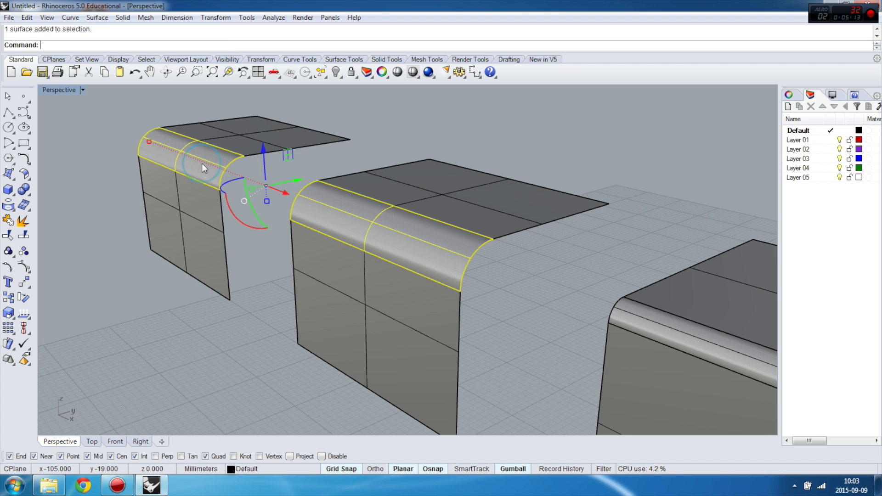
pyautogui.press('Delete')
pyautogui.scroll(3, 404, 225)
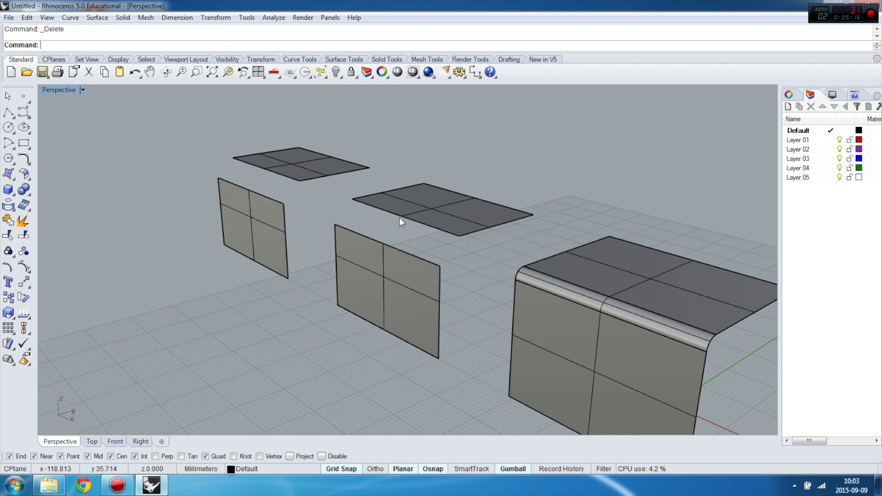
# Start BlendSrf between the top surface's front edge and the vertical surface's upper edge of the middle pair, keeping the blend settings clear of the preview.
pyautogui.click(24, 174)
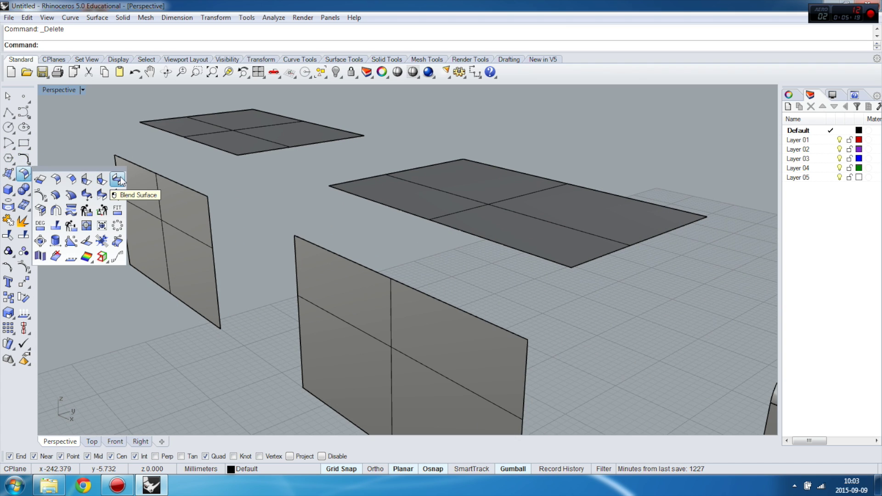
pyautogui.click(118, 180)
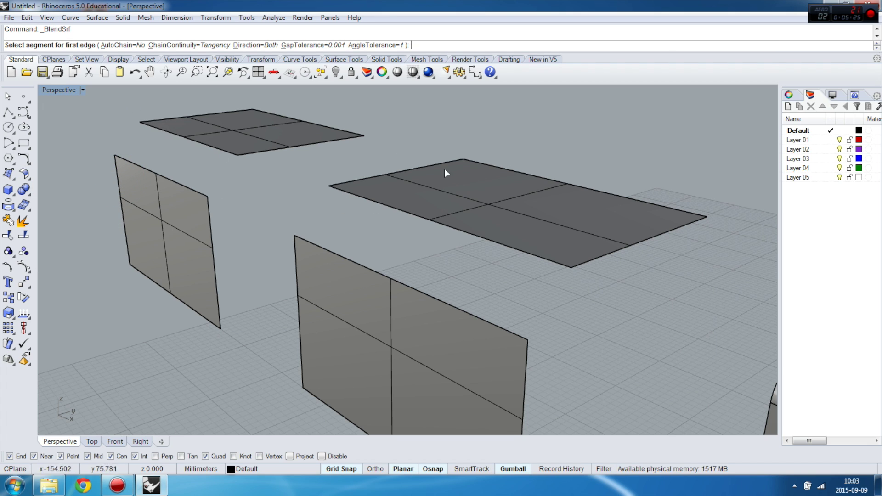
pyautogui.click(406, 209)
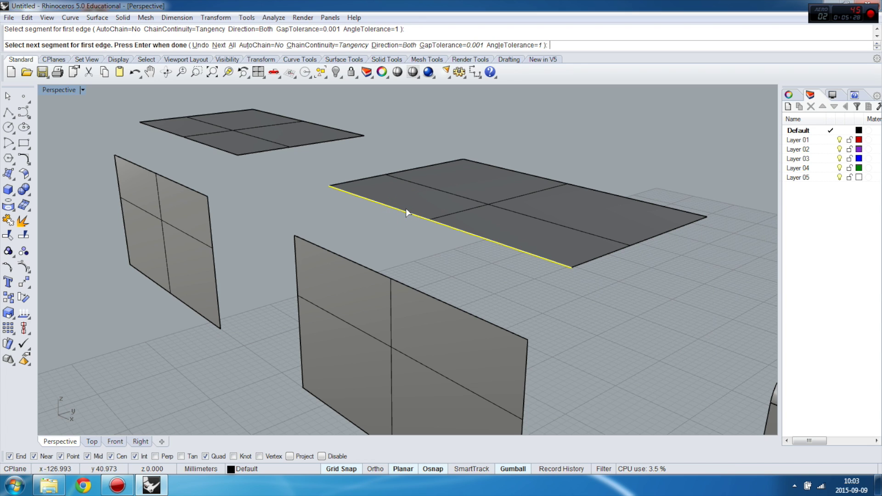
pyautogui.click(384, 276)
pyautogui.press('Return')
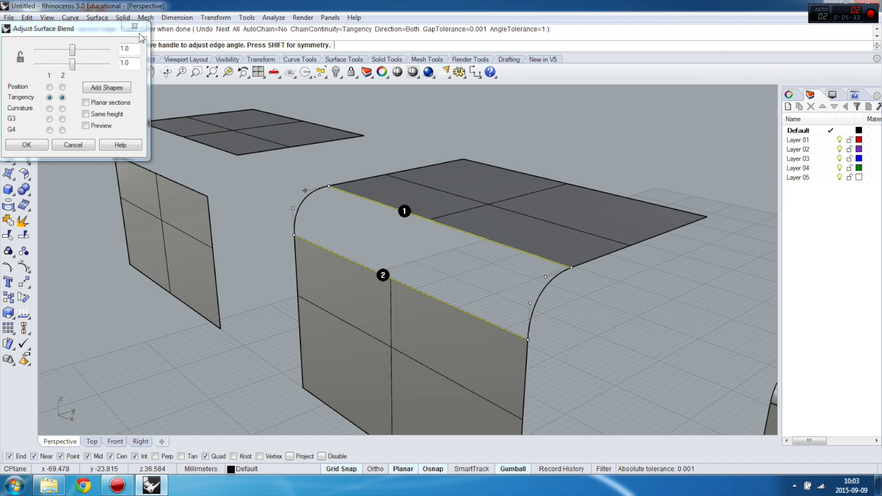
pyautogui.moveTo(72, 30); pyautogui.dragTo(138, 137)
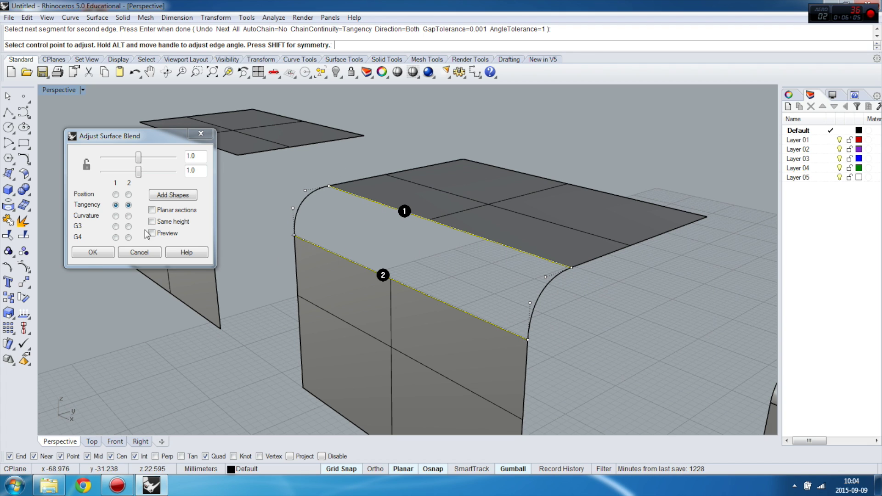
# Try curvature continuity on both edges of the surface blend, and return both edges to tangency.
pyautogui.click(115, 216)
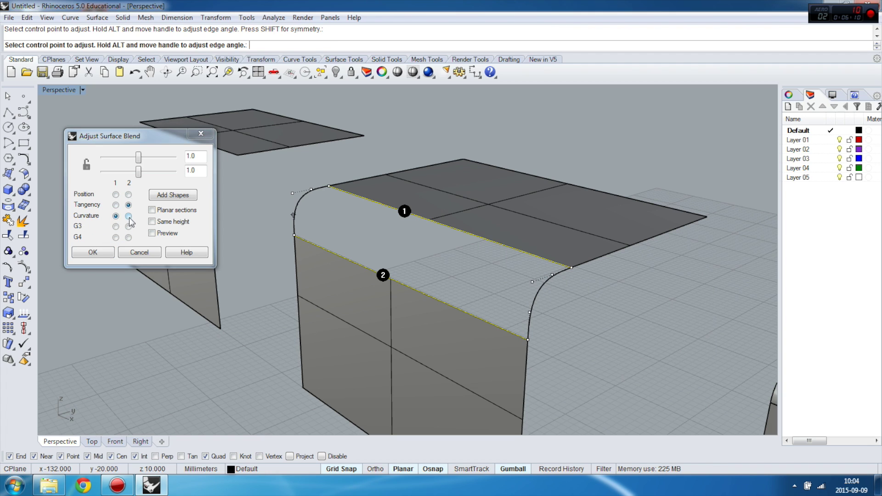
pyautogui.click(129, 216)
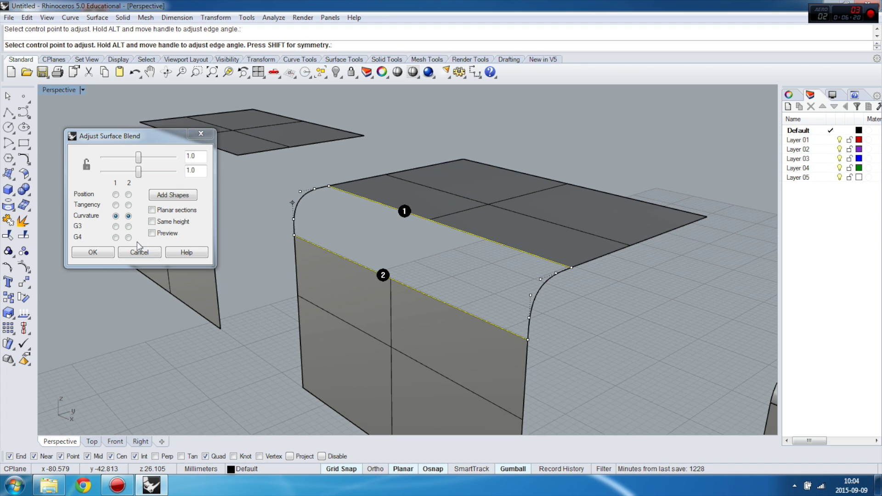
pyautogui.click(116, 205)
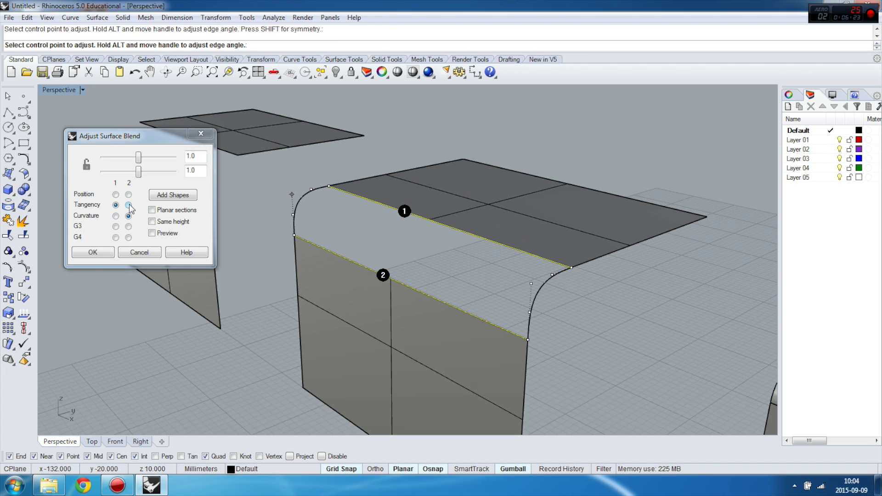
pyautogui.click(129, 205)
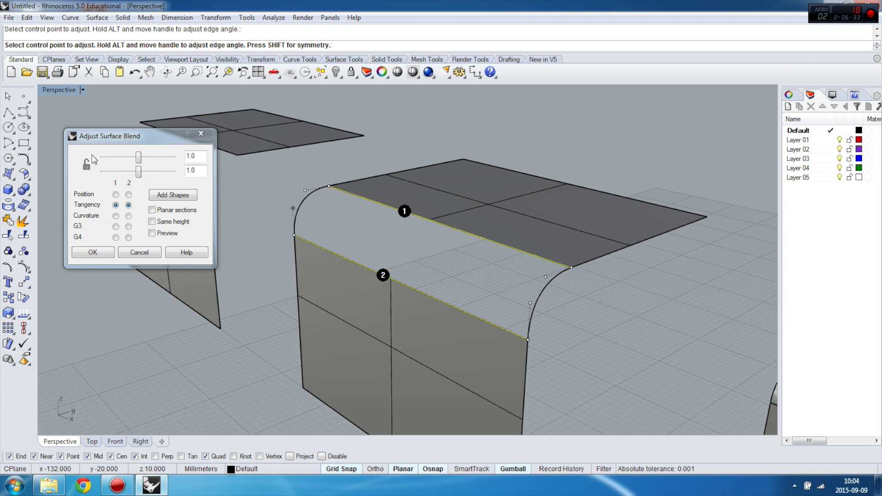
# Set the blend bulge to 2.949 at the top edge and 1.057 at the vertical surface's edge, and create the blend surface.
pyautogui.moveTo(138, 159)
pyautogui.mouseDown()
pyautogui.moveTo(113, 160)
pyautogui.moveTo(166, 158)
pyautogui.moveTo(143, 168)
pyautogui.mouseUp()
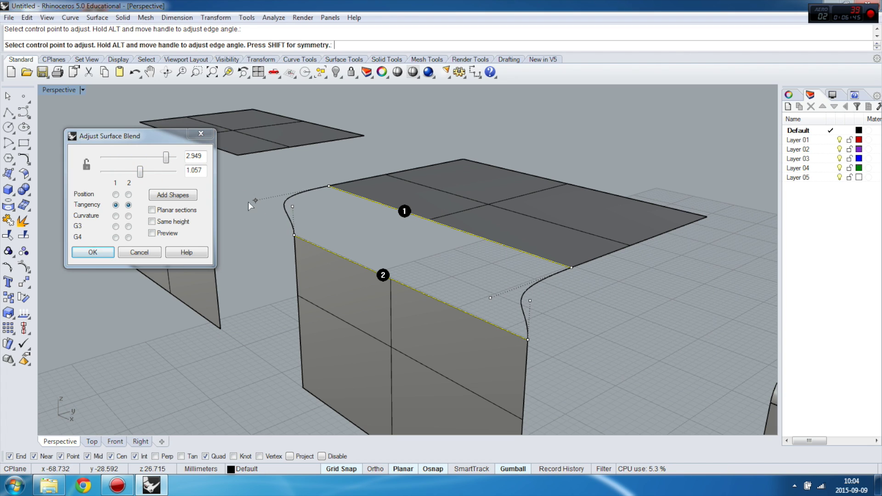
pyautogui.click(94, 252)
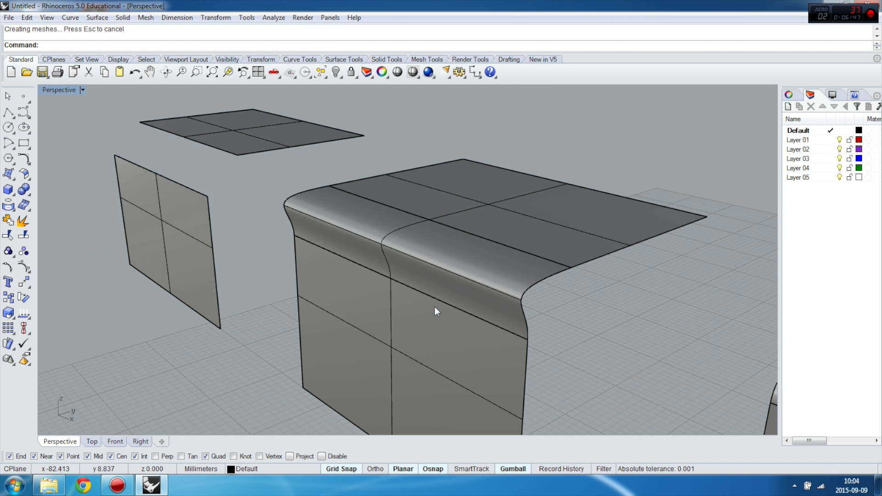
# Examine the finished blend surface of the middle pair and the open gap between the far pair's surfaces from several angles.
pyautogui.moveTo(435, 309); pyautogui.dragTo(533, 246, button='right')
pyautogui.scroll(-4, 585, 264)
pyautogui.scroll(3, 580, 271)
pyautogui.scroll(-3, 459, 220)
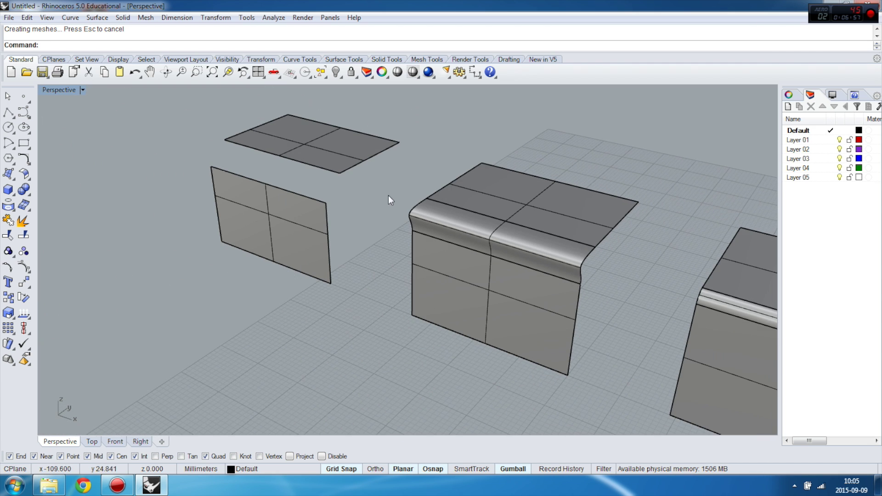
pyautogui.scroll(5, 200, 123)
pyautogui.scroll(-5, 358, 193)
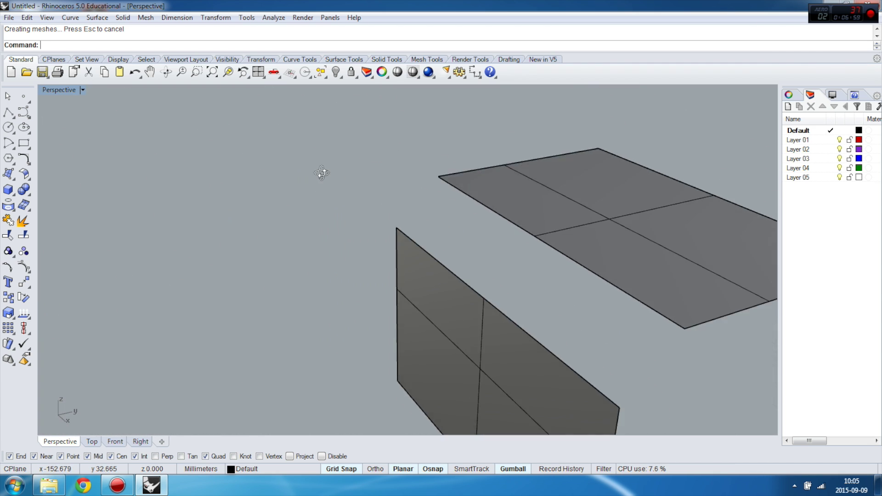
pyautogui.scroll(3, 477, 248)
pyautogui.scroll(2, 501, 255)
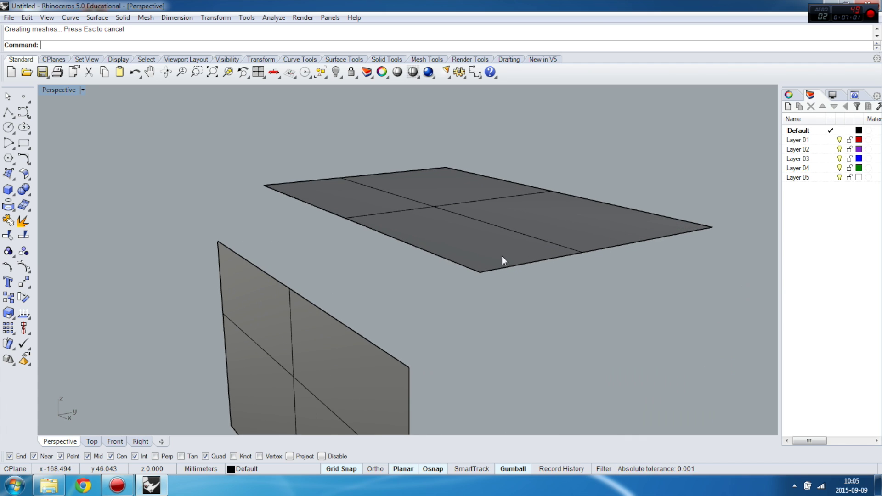
pyautogui.moveTo(501, 255); pyautogui.dragTo(445, 309, button='right')
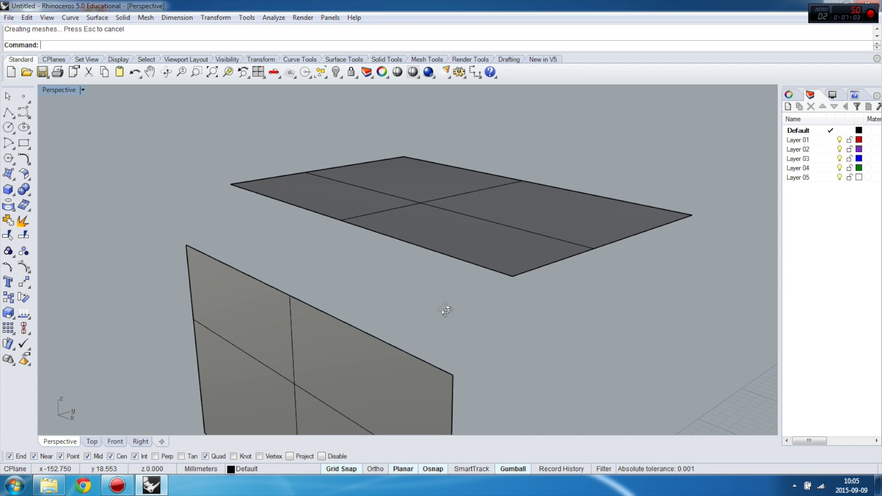
pyautogui.scroll(-3, 371, 199)
pyautogui.scroll(2, 418, 198)
pyautogui.scroll(3, 418, 199)
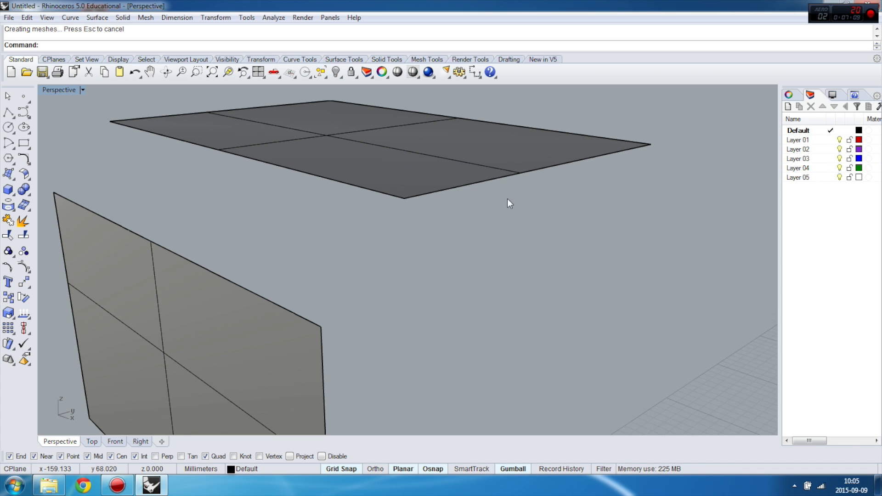
pyautogui.scroll(-2, 507, 198)
pyautogui.moveTo(454, 214); pyautogui.dragTo(246, 194, button='right')
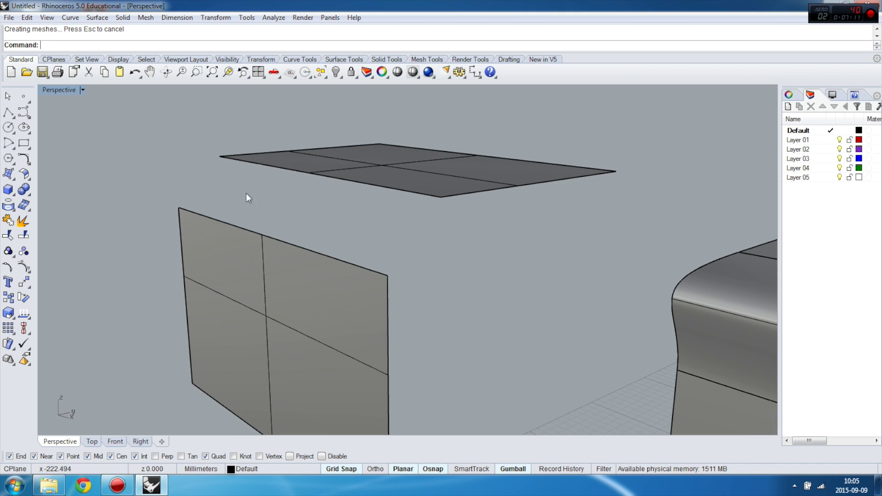
# Draw a degree-3 control point curve bulging outward from the top surface's near front corner to the vertical surface's near upper corner of the far pair.
pyautogui.click(7, 145)
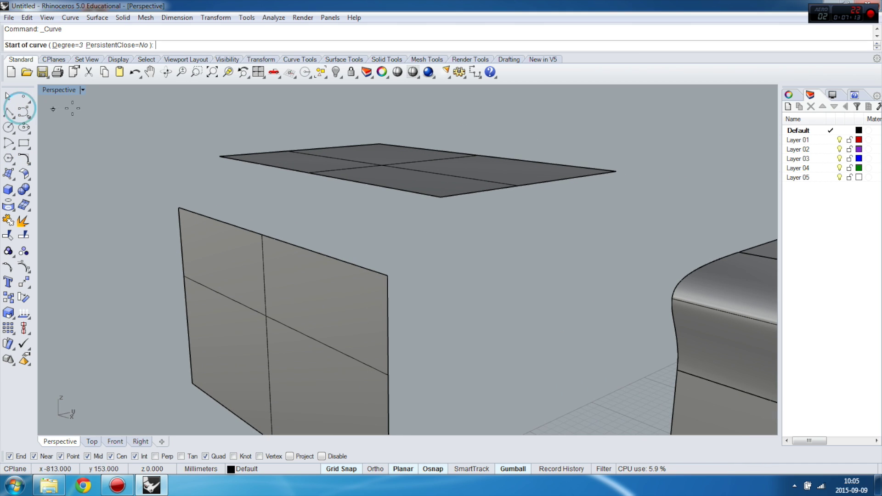
pyautogui.click(441, 197)
pyautogui.doubleClick(61, 90)
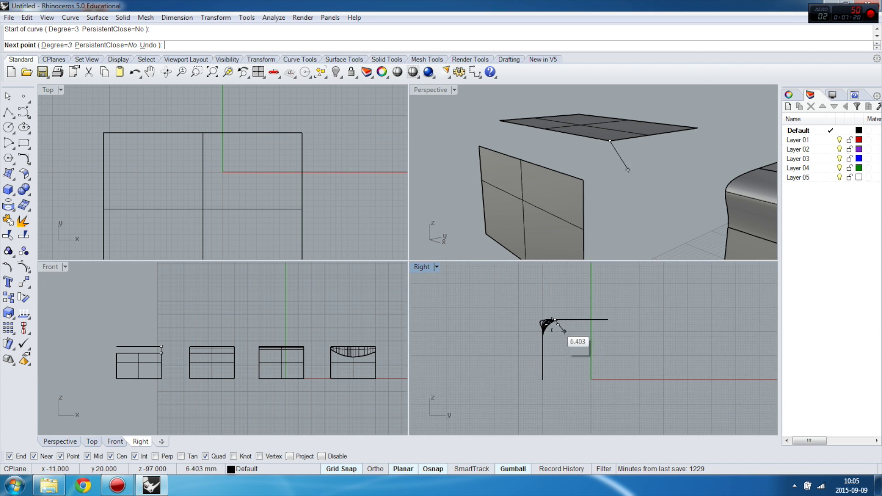
pyautogui.scroll(6, 527, 281)
pyautogui.click(526, 282)
pyautogui.click(497, 266)
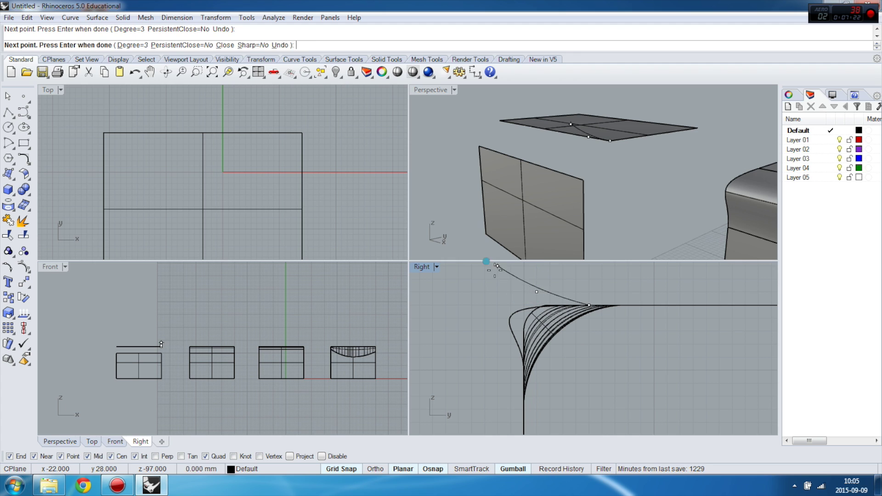
pyautogui.click(458, 292)
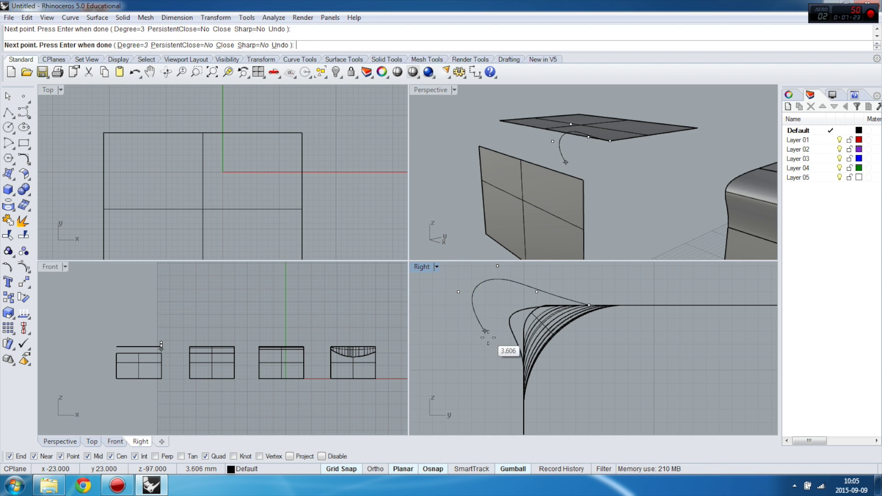
pyautogui.click(582, 180)
pyautogui.rightClick(582, 181)
pyautogui.moveTo(582, 181); pyautogui.dragTo(478, 107, button='right')
pyautogui.doubleClick(440, 92)
pyautogui.moveTo(427, 255); pyautogui.dragTo(391, 197, button='right')
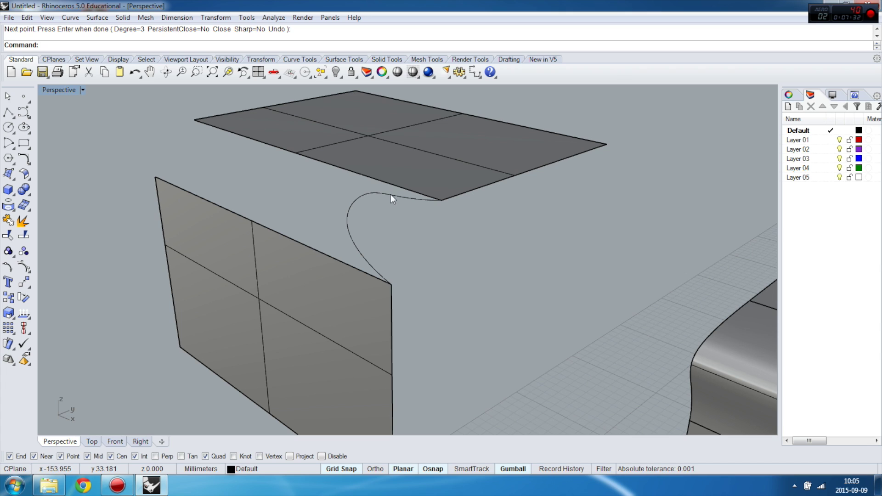
# Draw a second, fuller outward-bulging curve joining the top and vertical surfaces' corners at the opposite end of the gap.
pyautogui.click(23, 112)
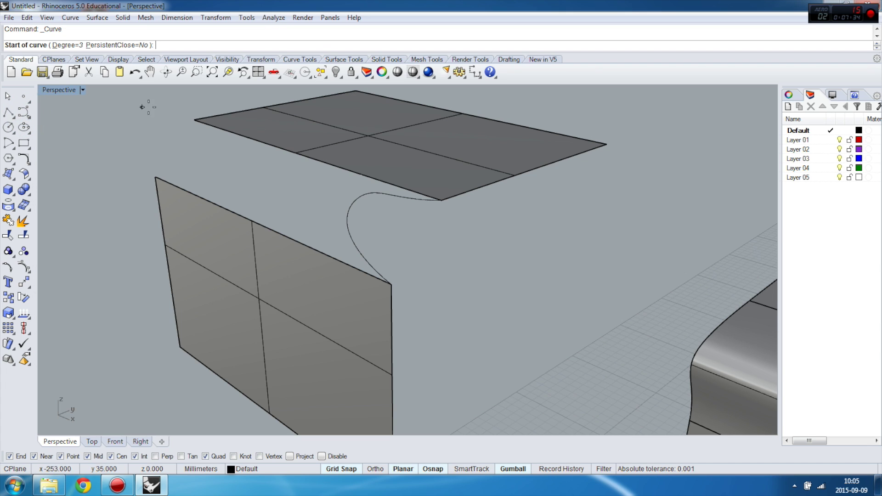
pyautogui.click(194, 120)
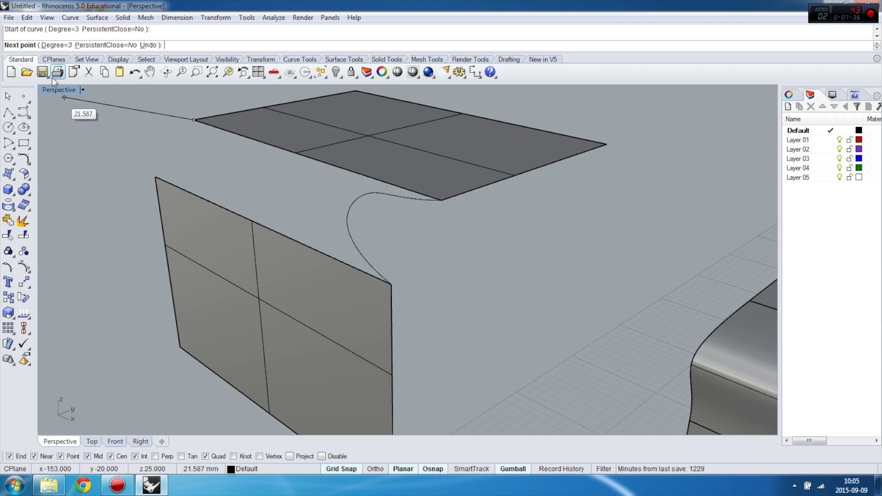
pyautogui.doubleClick(60, 89)
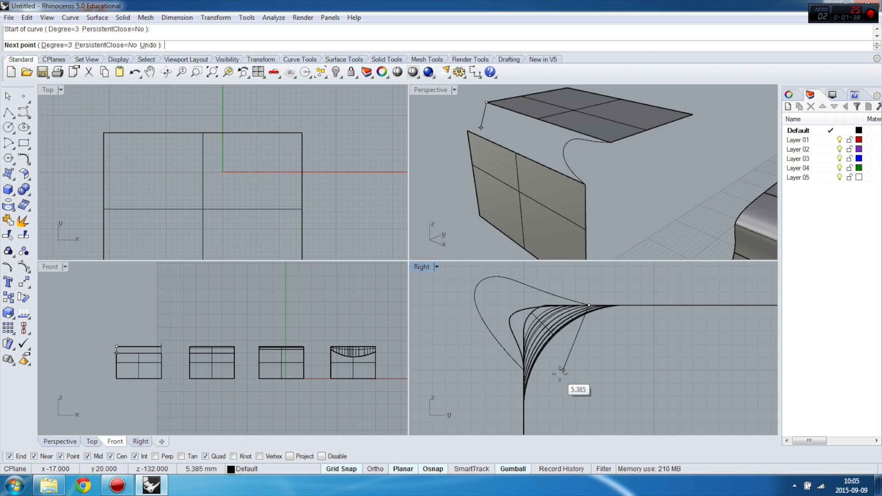
pyautogui.click(562, 286)
pyautogui.click(478, 276)
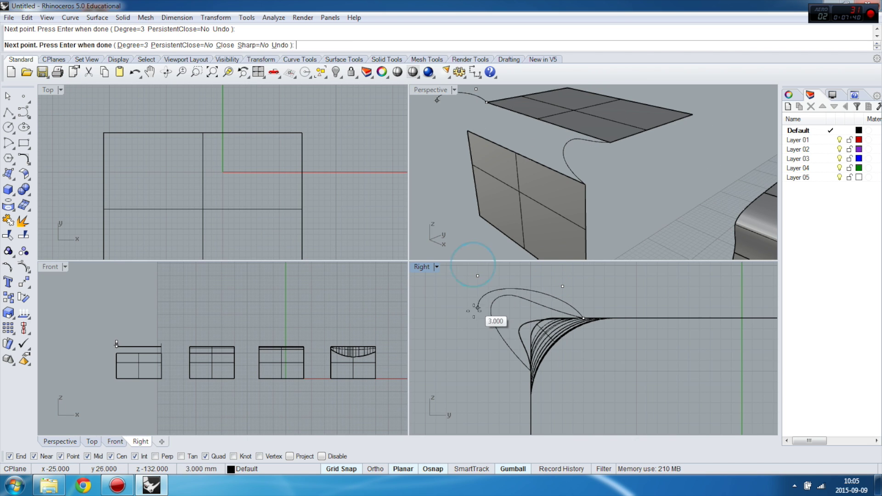
pyautogui.click(478, 328)
pyautogui.click(510, 371)
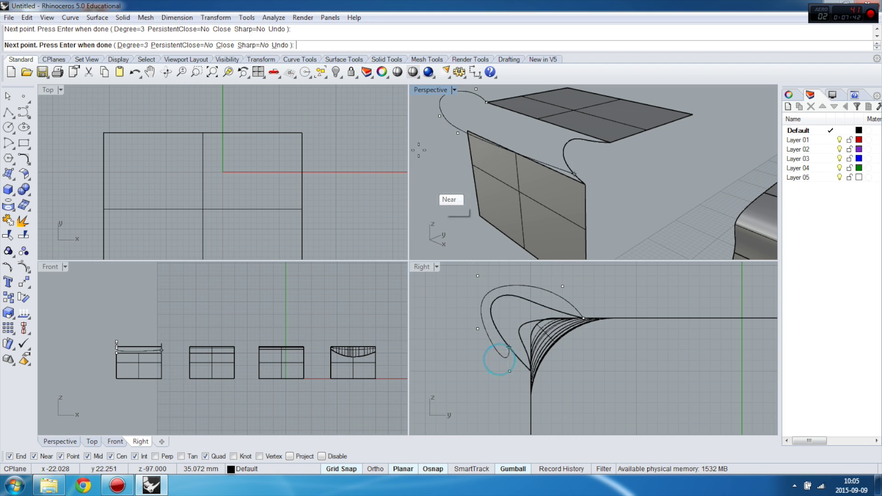
pyautogui.press('Return')
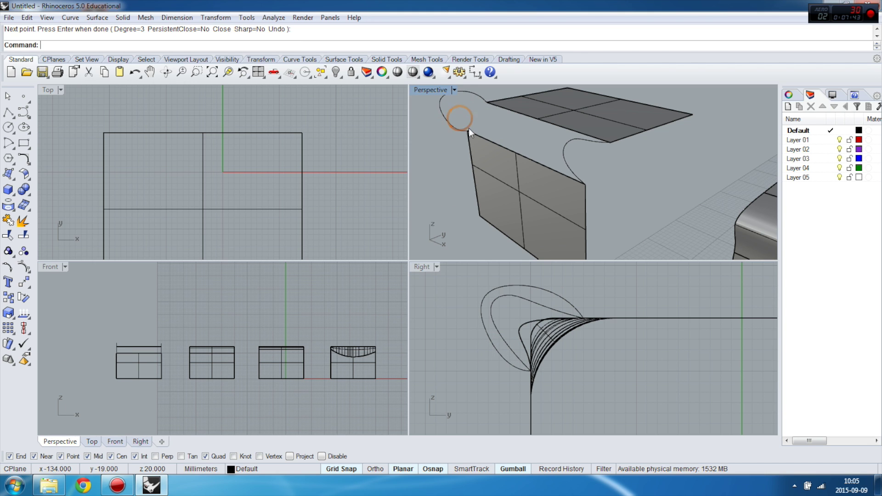
pyautogui.doubleClick(439, 90)
pyautogui.moveTo(394, 192); pyautogui.dragTo(343, 164, button='right')
pyautogui.scroll(4, 343, 164)
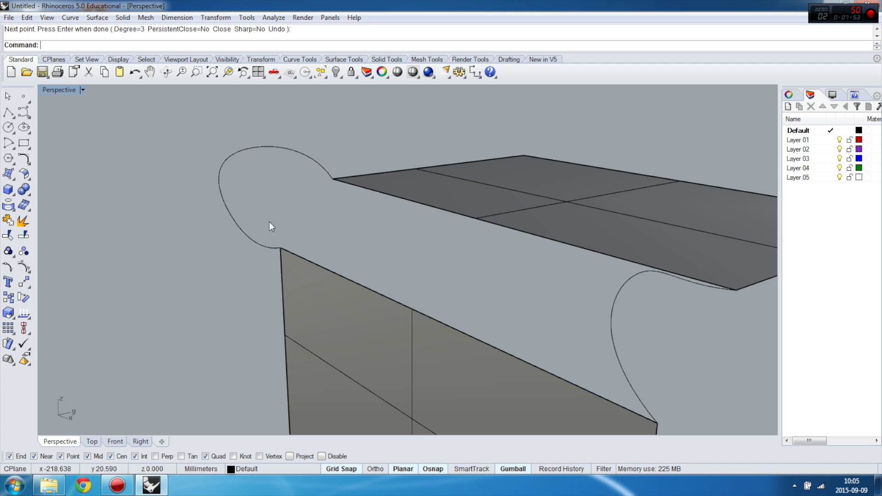
# Start Sweep2 with the two bulging curves as rails and the facing edges of the top and vertical surfaces as cross sections.
pyautogui.scroll(-5, 391, 206)
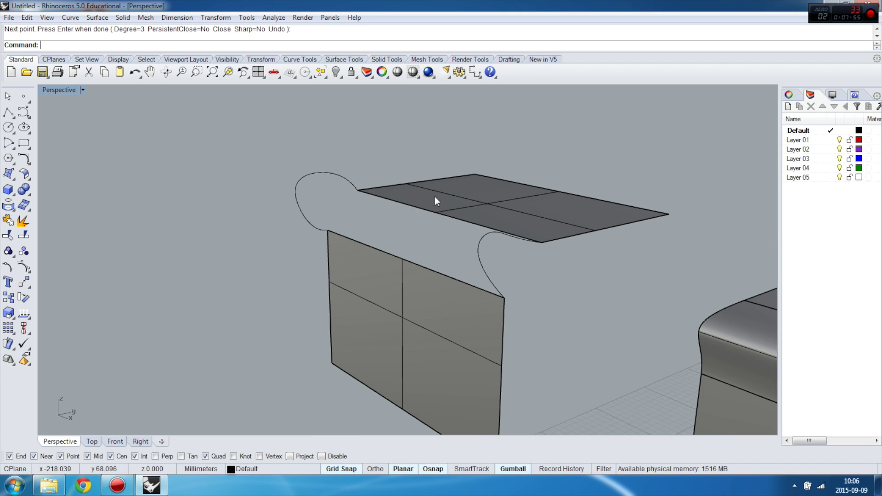
pyautogui.moveTo(435, 197); pyautogui.dragTo(405, 201, button='right')
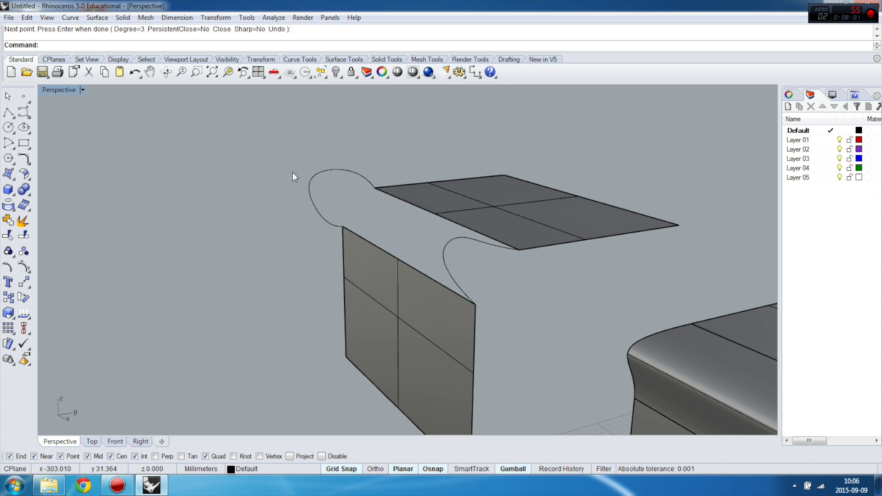
pyautogui.moveTo(292, 172); pyautogui.dragTo(296, 206, button='right')
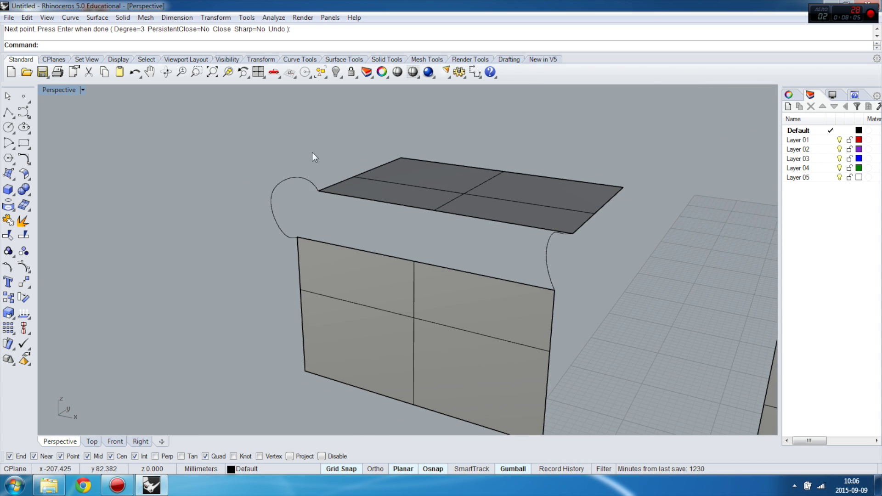
pyautogui.moveTo(313, 156); pyautogui.dragTo(267, 140, button='right')
pyautogui.click(8, 173)
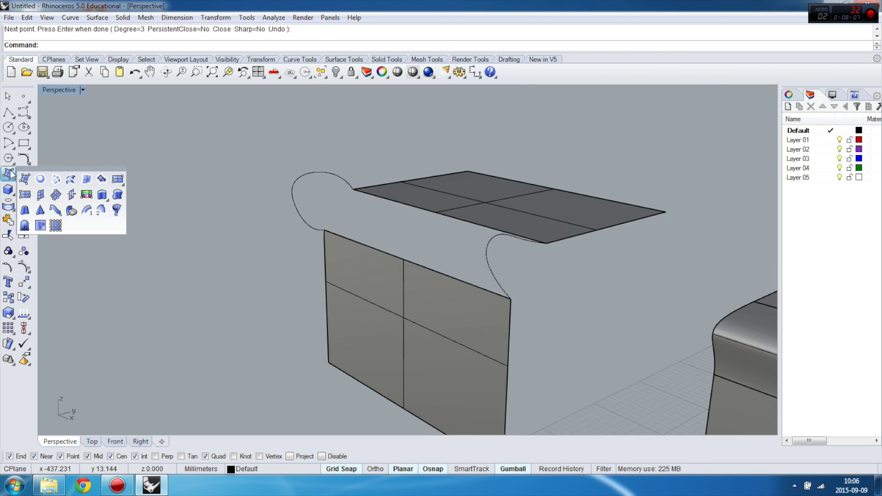
pyautogui.click(101, 211)
pyautogui.moveTo(338, 231); pyautogui.dragTo(367, 184, button='right')
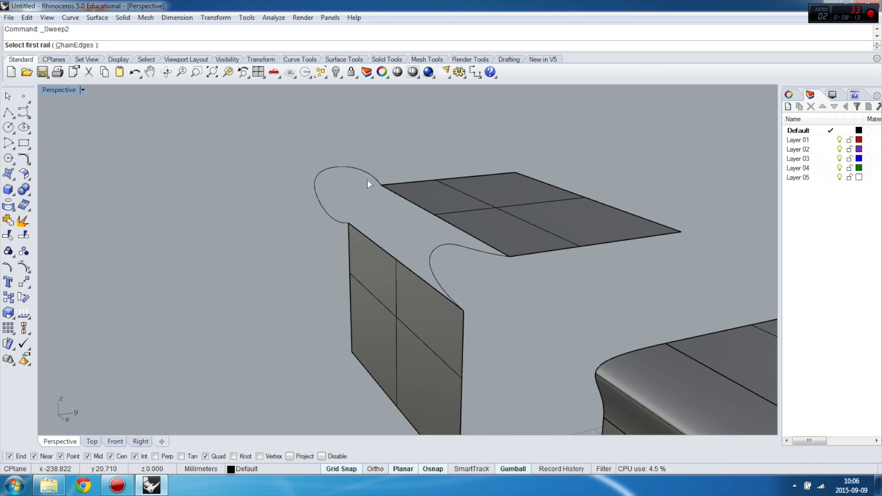
pyautogui.click(369, 171)
pyautogui.click(471, 251)
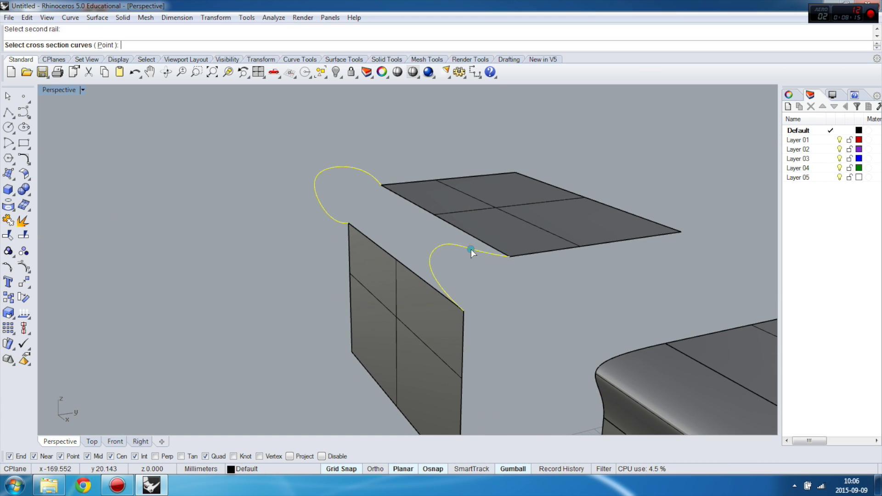
pyautogui.click(470, 236)
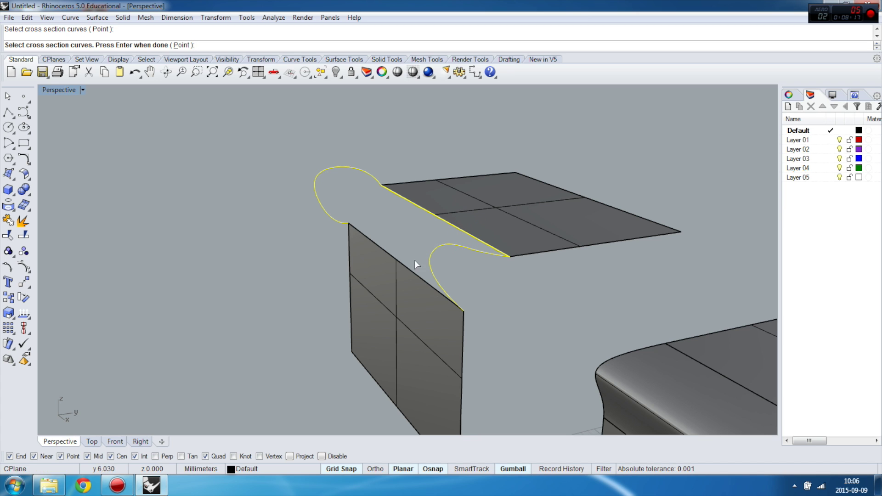
pyautogui.click(414, 275)
pyautogui.press('Return')
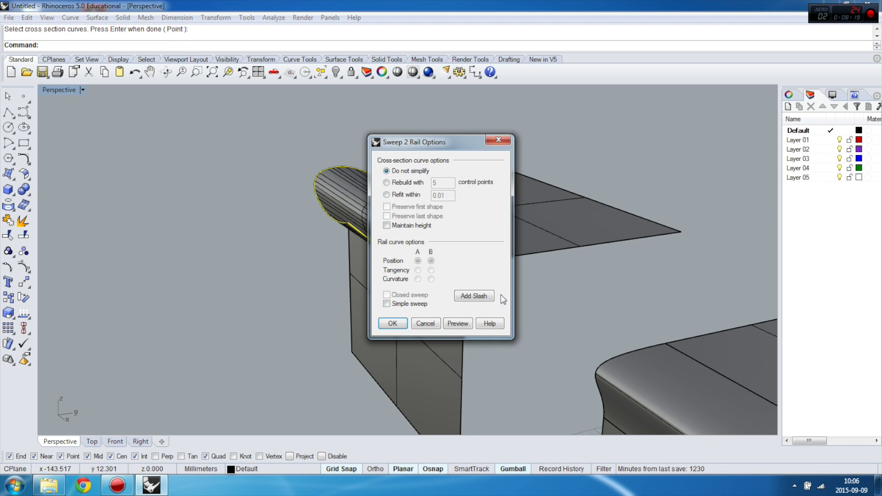
# Move the sweep options clear of the preview and examine the previewed surface's isocurves and its fit to both surfaces.
pyautogui.moveTo(453, 140); pyautogui.dragTo(658, 141)
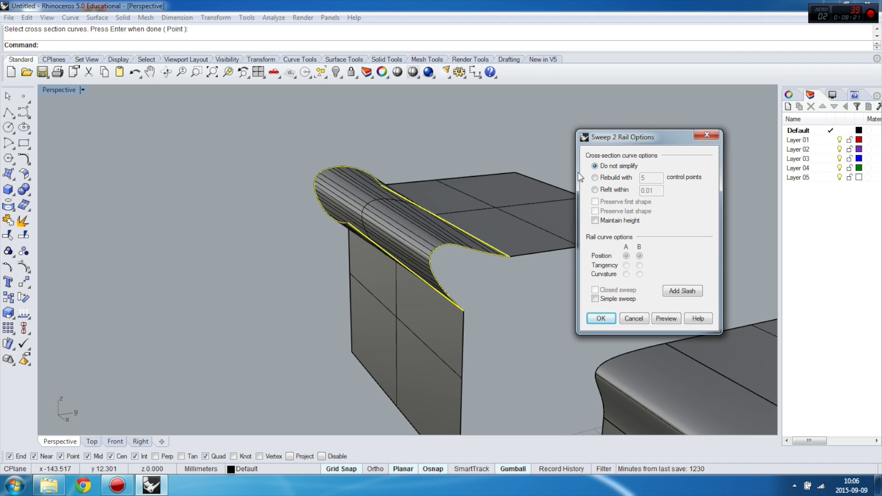
pyautogui.moveTo(369, 200); pyautogui.dragTo(408, 237, button='right')
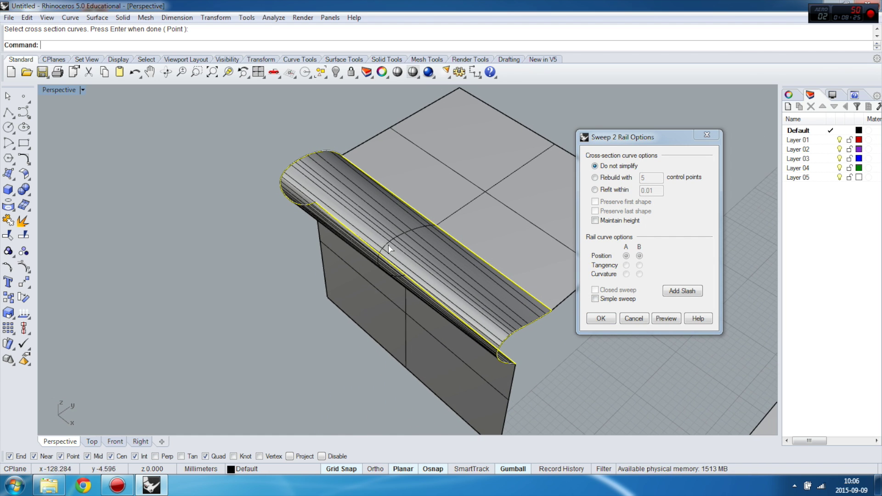
pyautogui.moveTo(461, 291); pyautogui.dragTo(488, 281, button='right')
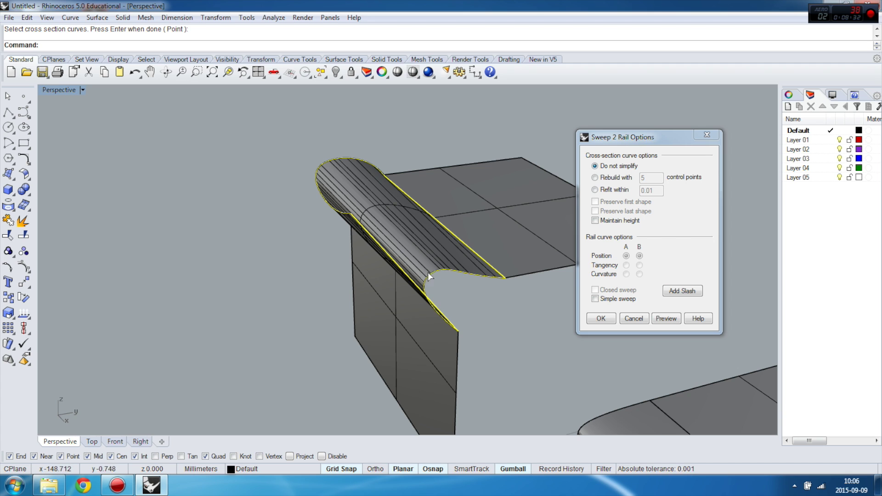
pyautogui.moveTo(479, 296); pyautogui.dragTo(462, 276, button='right')
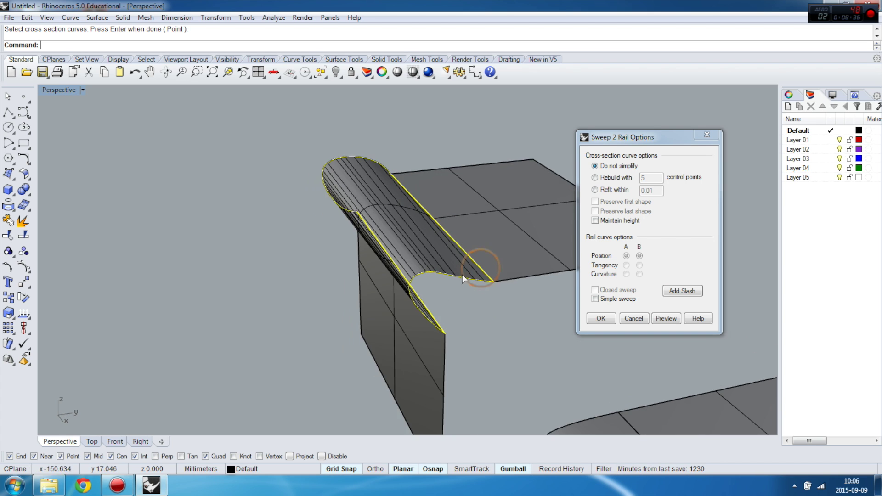
# Preview the sweep with cross sections rebuilt with 5 control points, and with cross sections refit within 0.01.
pyautogui.click(595, 178)
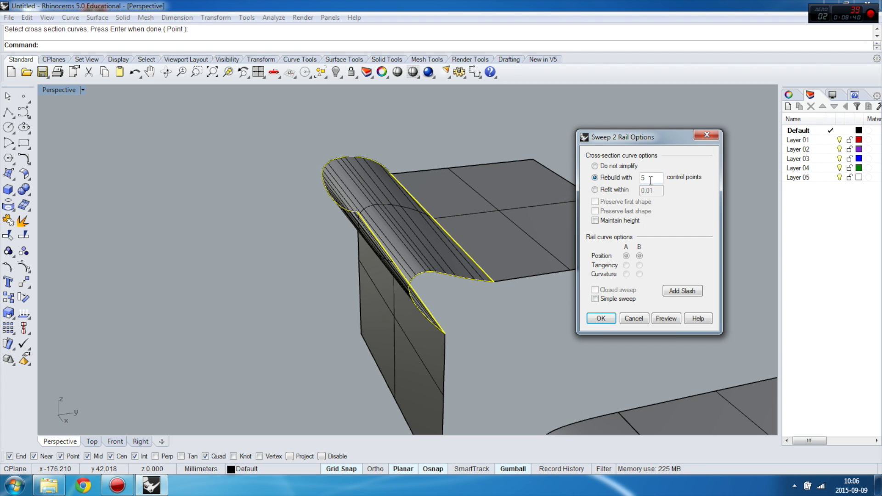
pyautogui.click(666, 318)
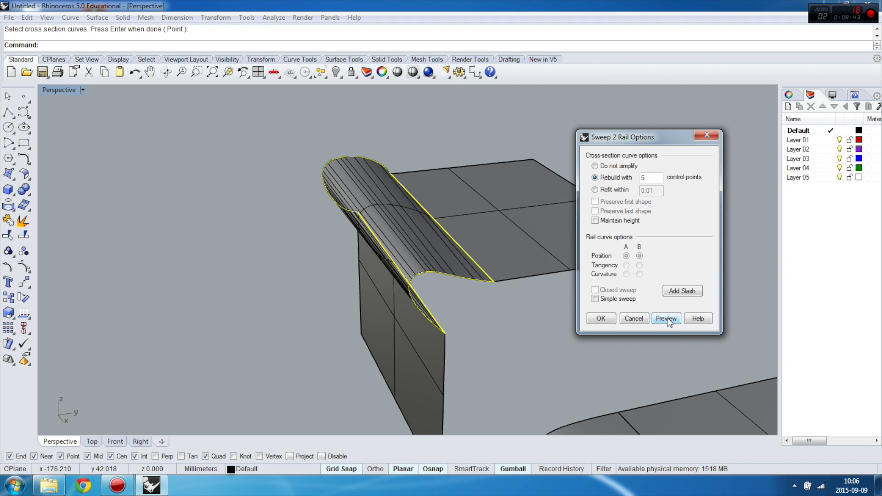
pyautogui.click(594, 189)
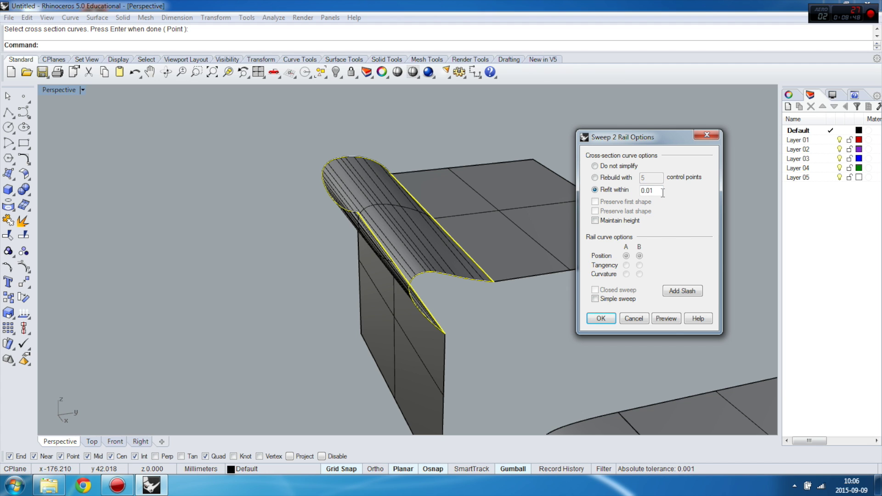
pyautogui.click(670, 320)
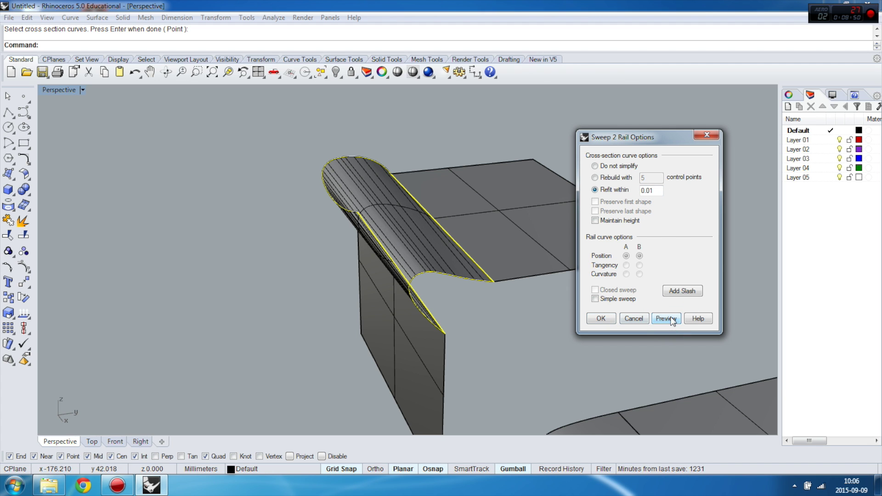
pyautogui.moveTo(412, 221); pyautogui.dragTo(385, 179, button='right')
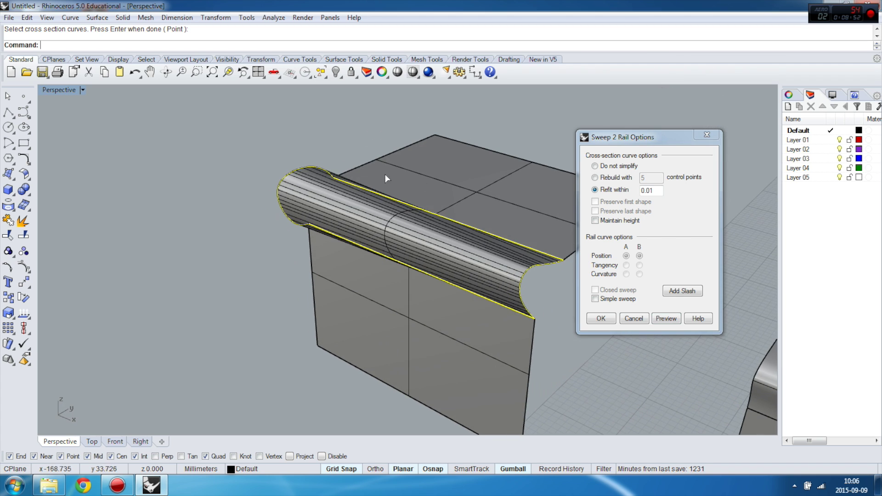
# Enable Simple sweep, preview the simplified result, and create the two-rail sweep surface.
pyautogui.click(595, 299)
pyautogui.click(667, 319)
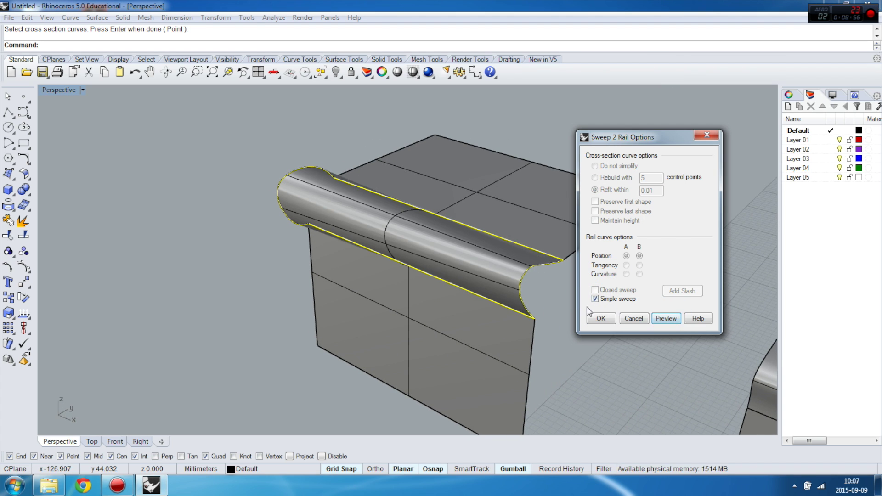
pyautogui.moveTo(523, 311); pyautogui.dragTo(513, 293, button='right')
pyautogui.click(601, 318)
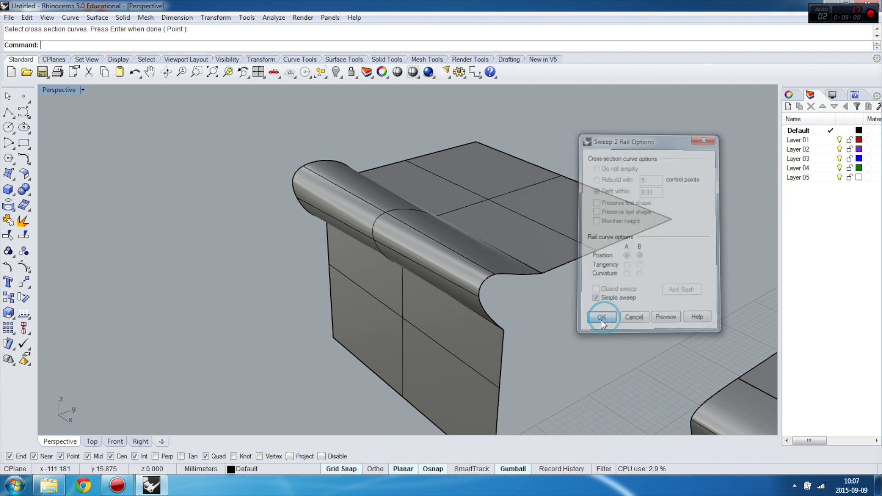
pyautogui.moveTo(600, 320); pyautogui.dragTo(413, 207, button='right')
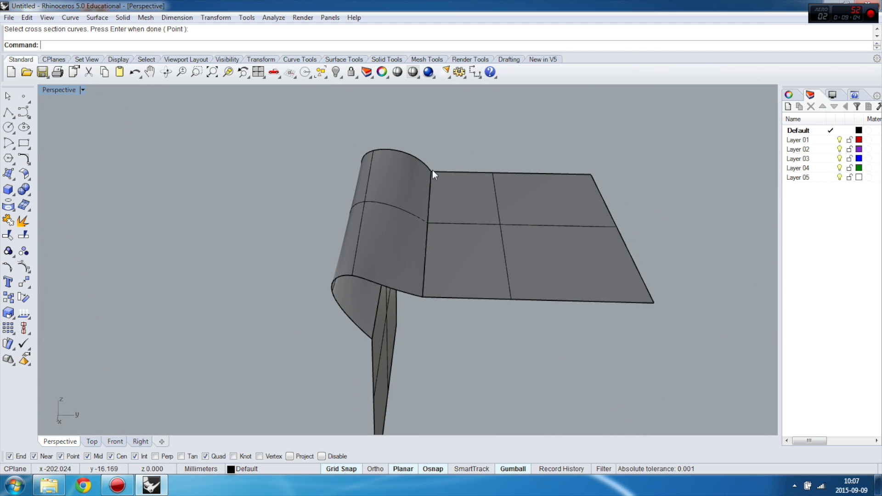
pyautogui.moveTo(433, 172); pyautogui.dragTo(407, 151, button='right')
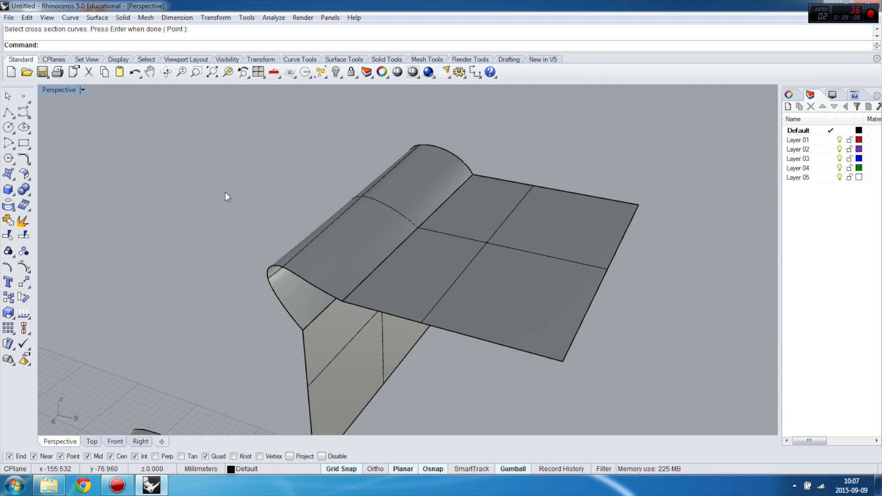
pyautogui.moveTo(227, 193); pyautogui.dragTo(221, 217, button='right')
pyautogui.click(24, 172)
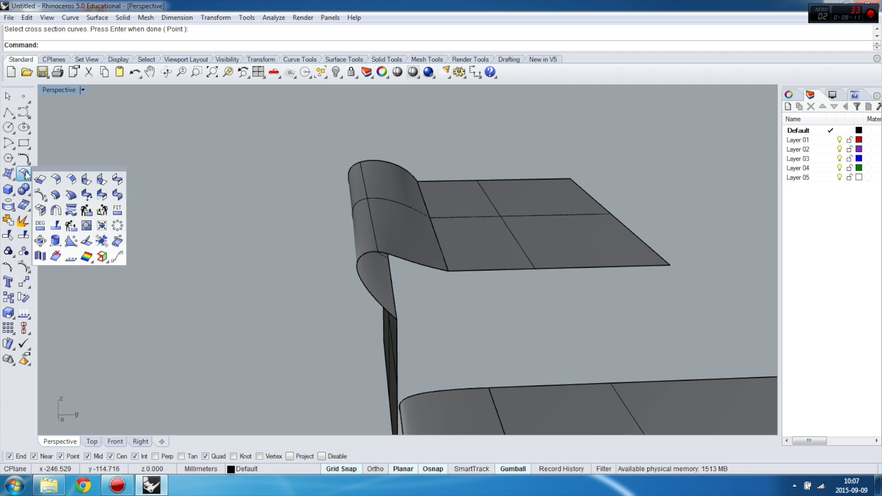
pyautogui.click(103, 195)
pyautogui.moveTo(339, 193); pyautogui.dragTo(414, 210, button='right')
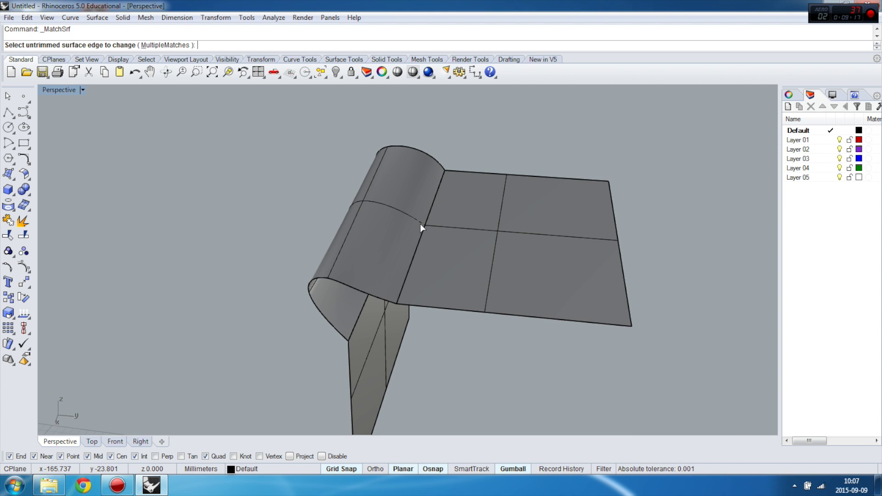
pyautogui.click(420, 227)
pyautogui.click(423, 226)
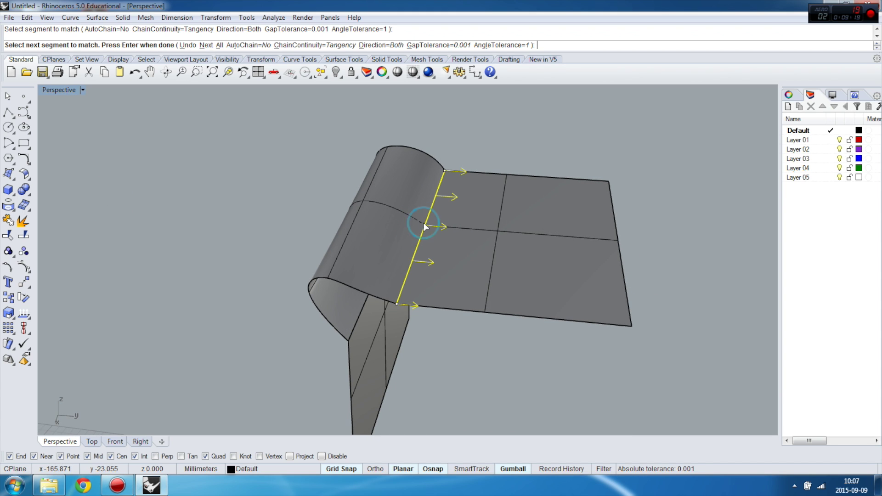
pyautogui.press('Return')
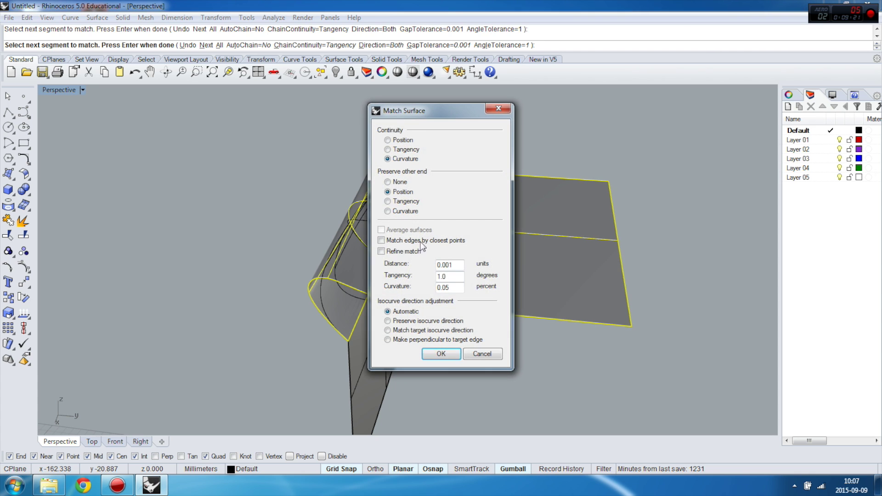
pyautogui.moveTo(399, 117); pyautogui.dragTo(149, 107)
pyautogui.moveTo(303, 147); pyautogui.dragTo(560, 272, button='right')
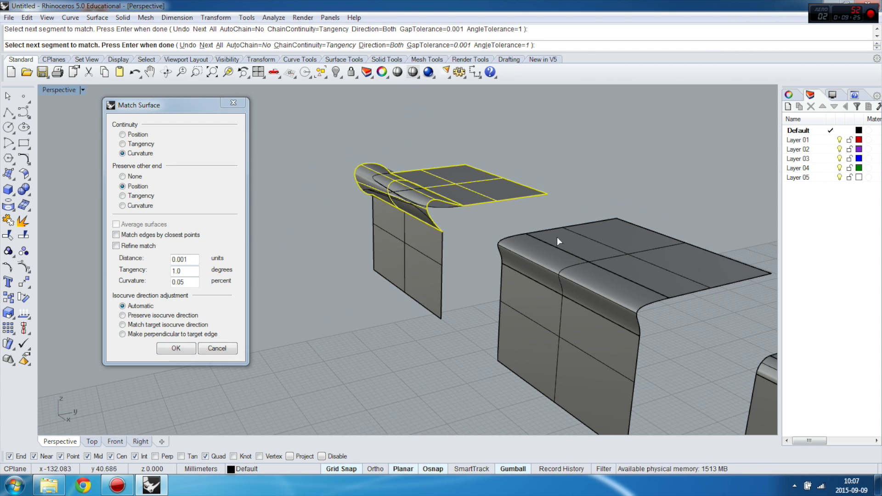
pyautogui.click(207, 348)
# Start MatchSrf with the swept surface's upper edge as the edge to change and the top surface's adjoining edge as the target.
pyautogui.moveTo(578, 287); pyautogui.dragTo(459, 173, button='right')
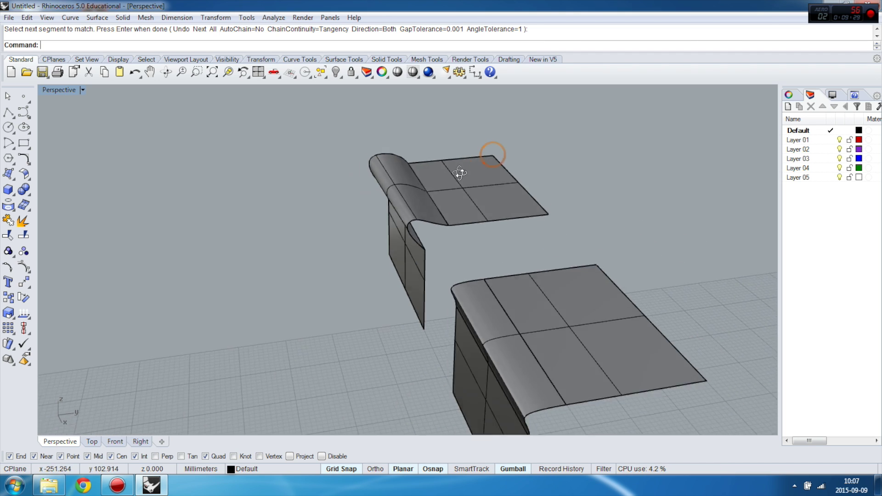
pyautogui.scroll(3, 420, 186)
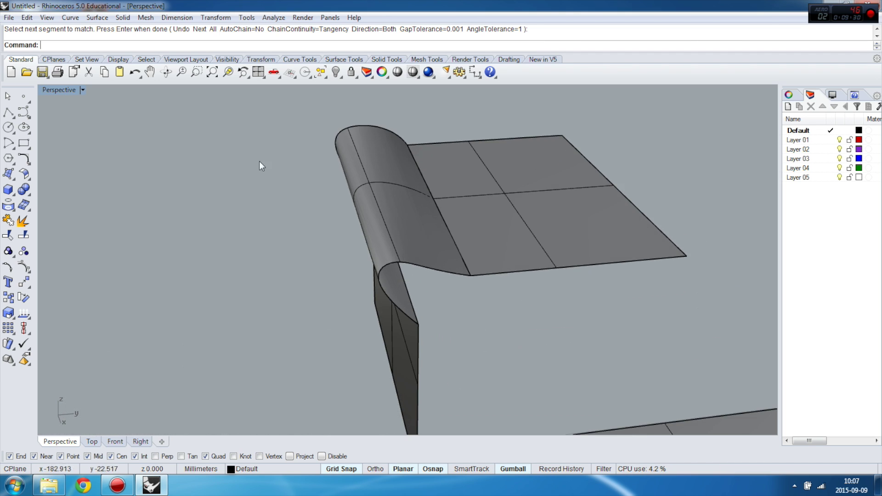
pyautogui.click(23, 174)
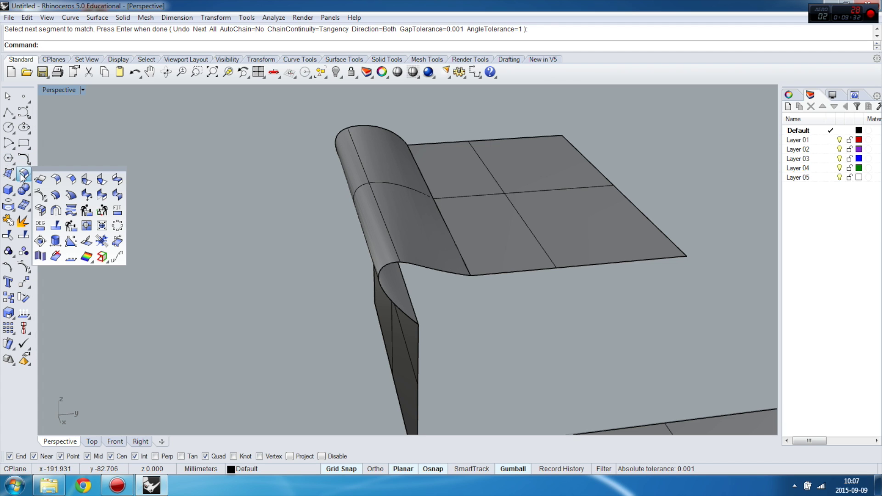
pyautogui.click(102, 195)
pyautogui.click(455, 241)
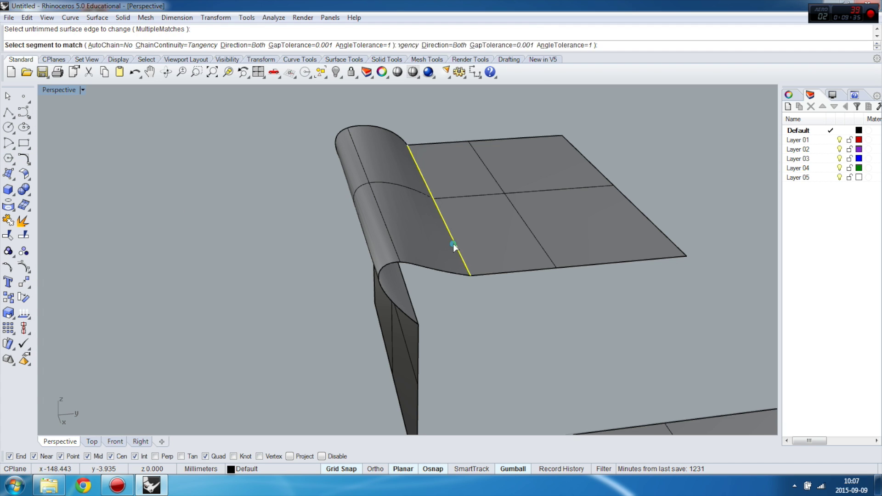
pyautogui.click(460, 248)
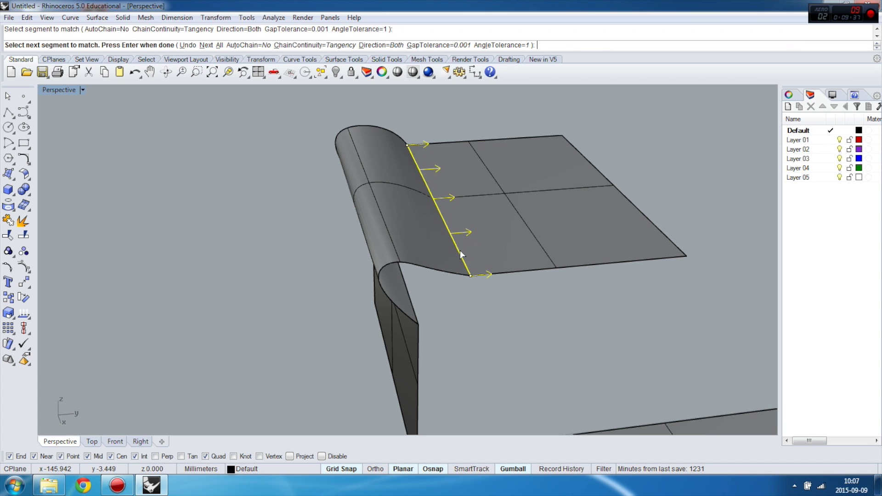
pyautogui.rightClick(469, 252)
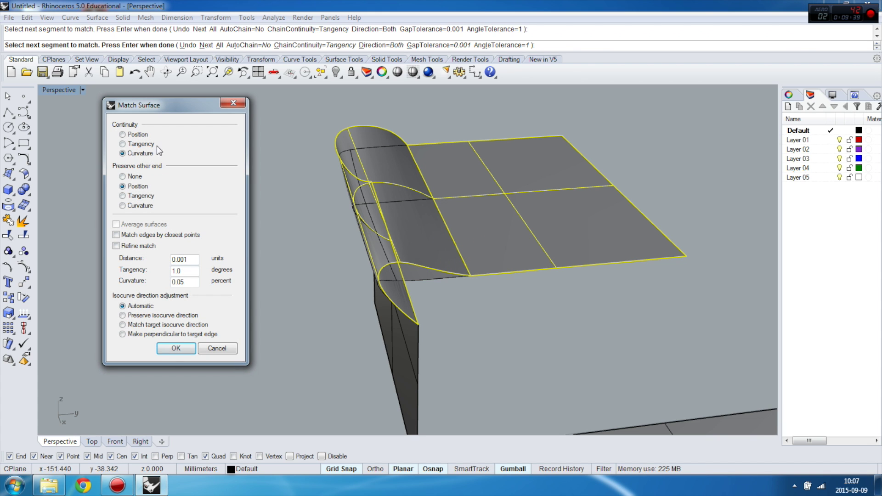
# Match the swept surface to the top surface with Tangency continuity, preserving Position at the other end.
pyautogui.click(123, 145)
pyautogui.click(122, 144)
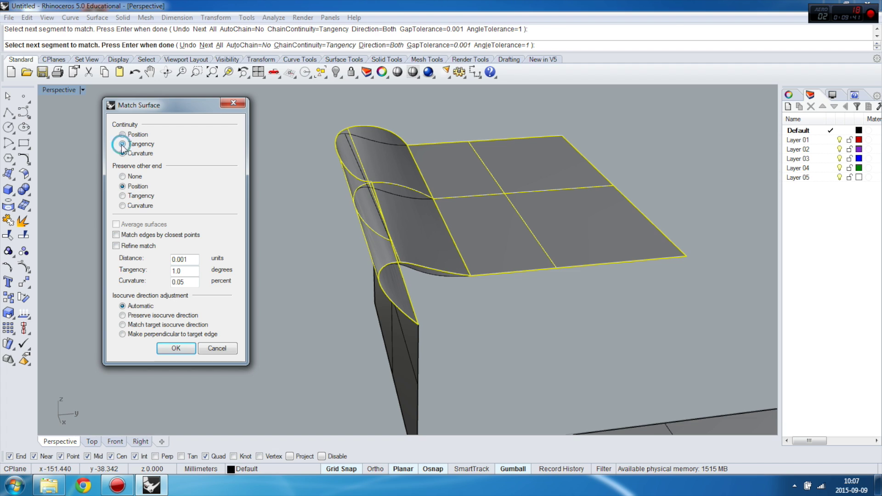
pyautogui.click(123, 196)
pyautogui.click(122, 185)
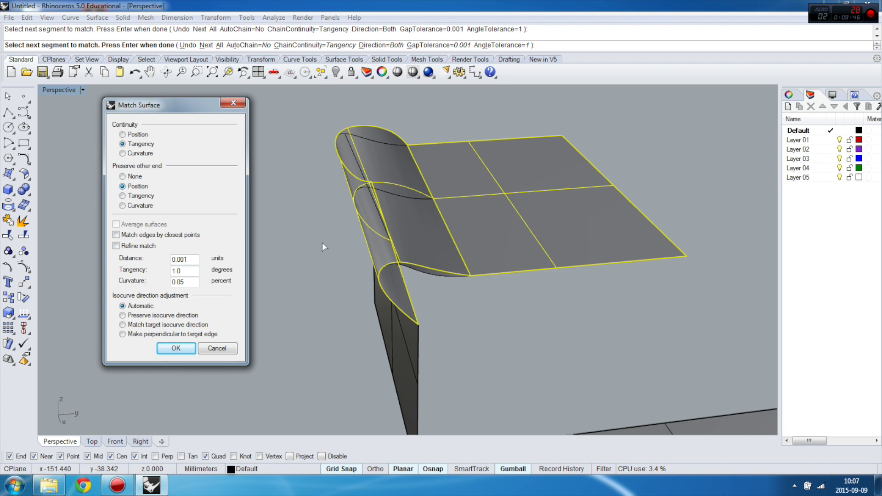
pyautogui.moveTo(399, 268); pyautogui.dragTo(409, 227, button='right')
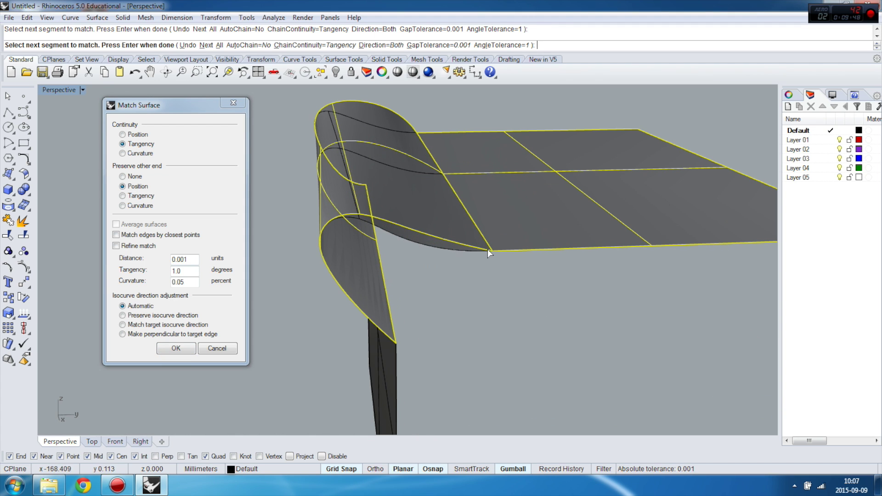
pyautogui.moveTo(487, 249); pyautogui.dragTo(520, 283, button='right')
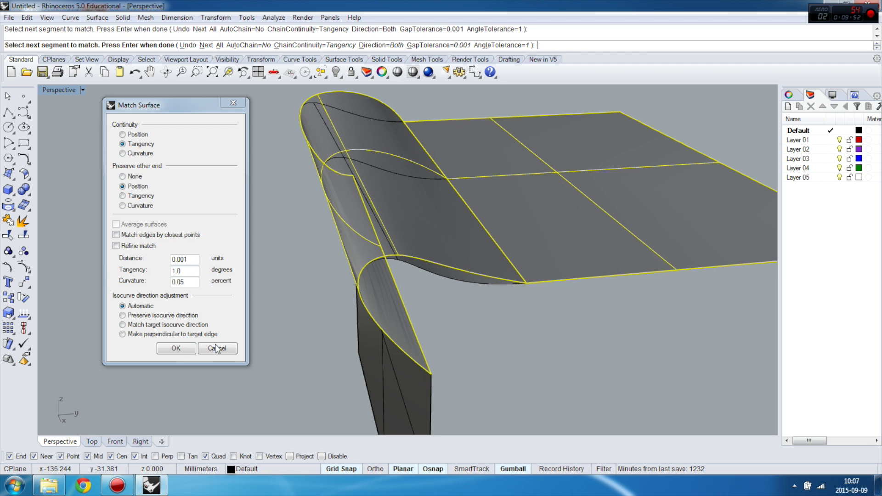
pyautogui.click(186, 349)
# Match the swept surface's lower edge to the vertical surface's top edge with Tangency continuity, preserving Position at the other end.
pyautogui.moveTo(235, 249); pyautogui.dragTo(236, 221, button='right')
pyautogui.moveTo(375, 254); pyautogui.dragTo(389, 241, button='right')
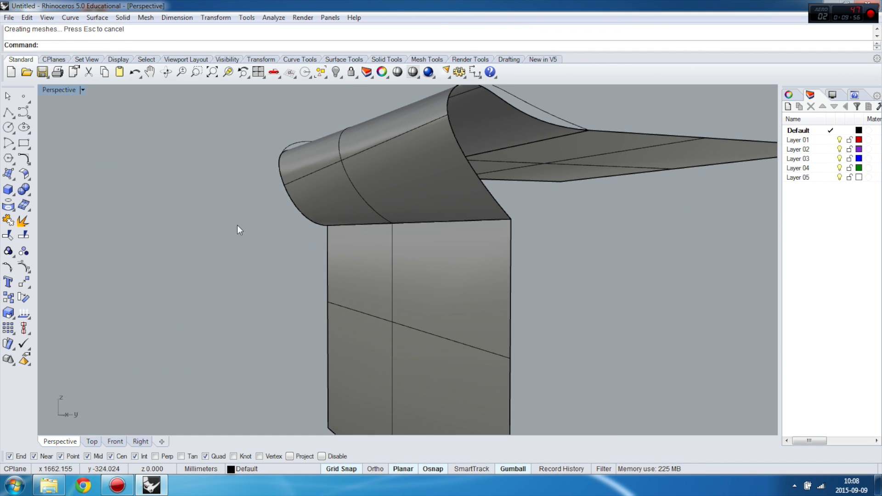
pyautogui.press('Return')
pyautogui.click(351, 224)
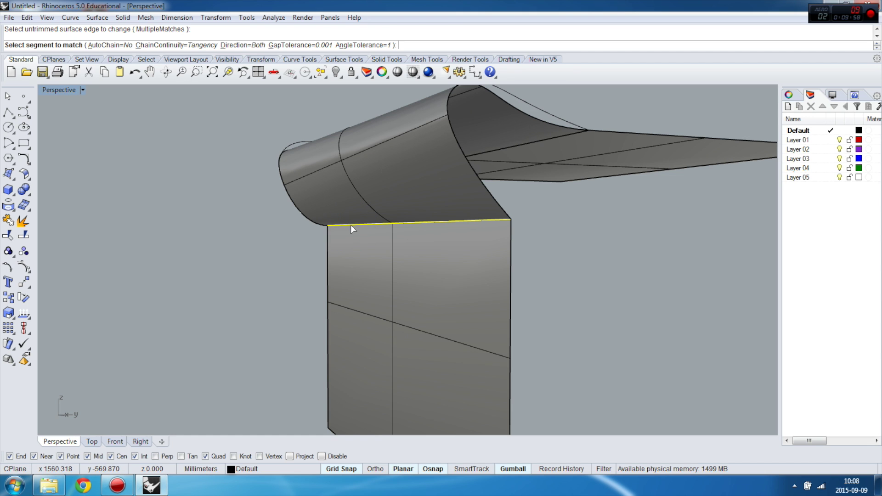
pyautogui.click(349, 226)
pyautogui.press('Return')
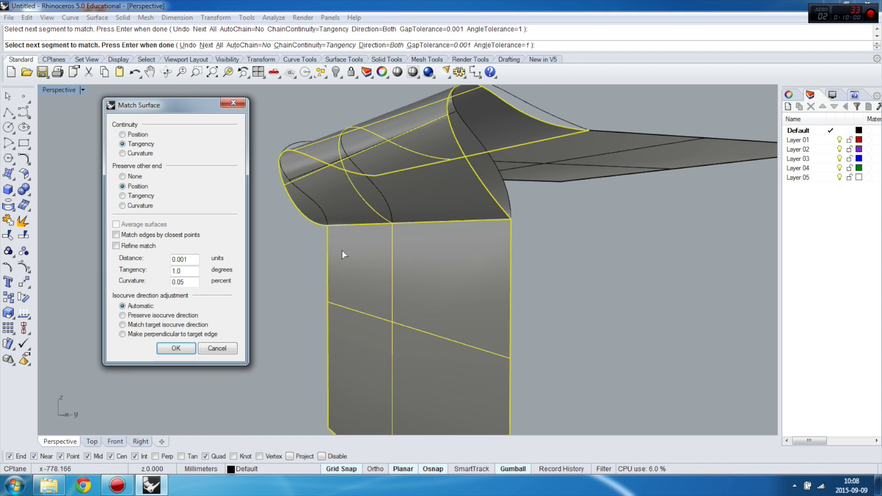
pyautogui.moveTo(342, 250)
pyautogui.mouseDown(button='right')
pyautogui.moveTo(320, 262)
pyautogui.moveTo(335, 259)
pyautogui.mouseUp(button='right')
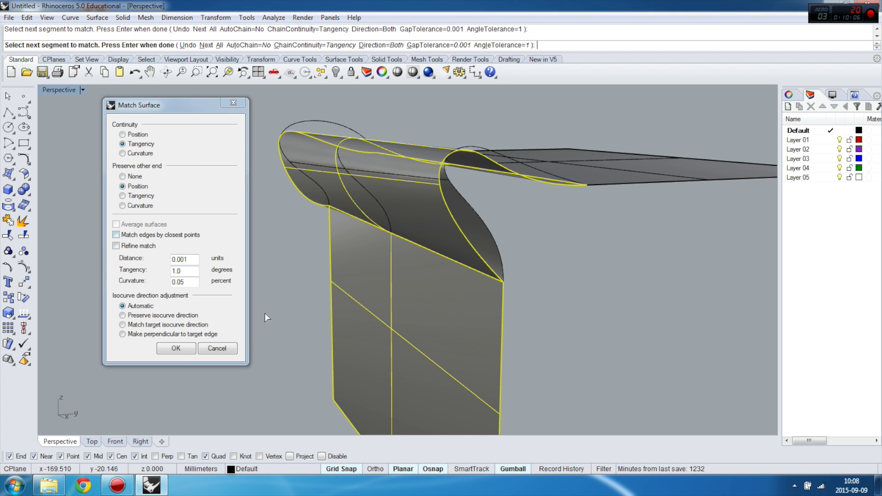
pyautogui.click(174, 348)
# Examine the matched sweep against its original rail curves and compare it with the other three rounded surface transitions.
pyautogui.moveTo(144, 264); pyautogui.dragTo(281, 193, button='right')
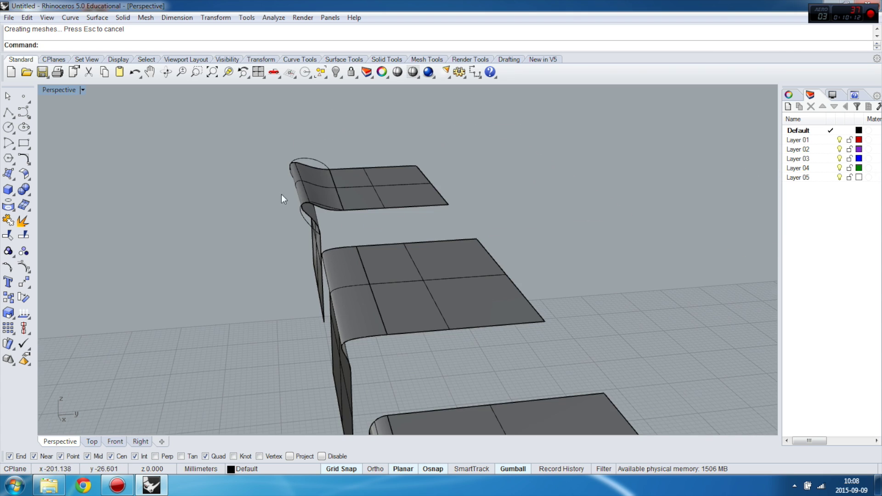
pyautogui.scroll(2, 298, 199)
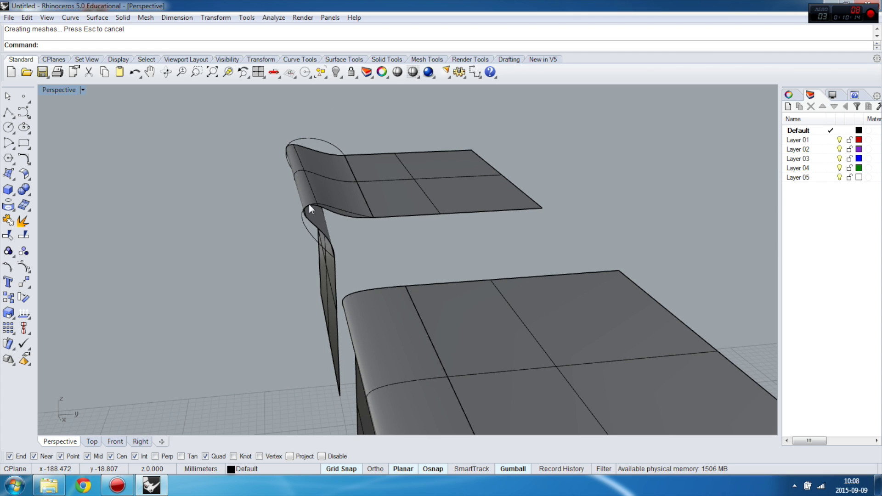
pyautogui.moveTo(248, 175); pyautogui.dragTo(290, 162, button='right')
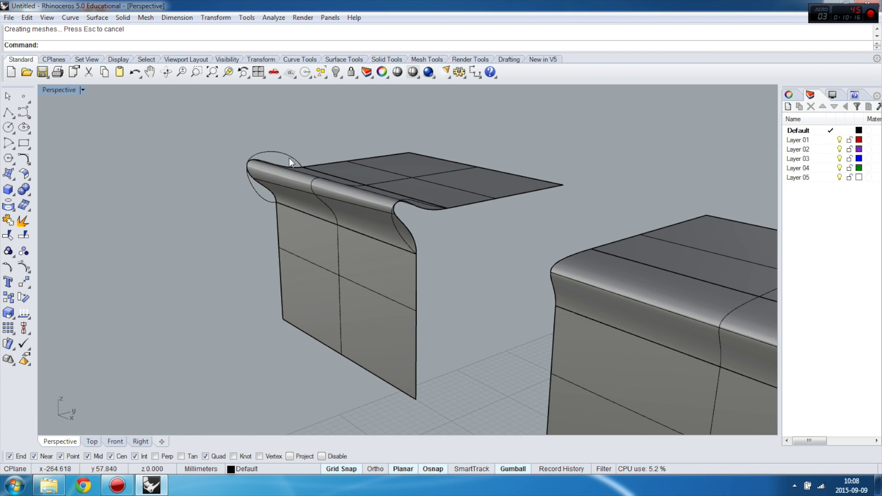
pyautogui.moveTo(205, 142); pyautogui.dragTo(236, 191, button='right')
pyautogui.scroll(-3, 227, 186)
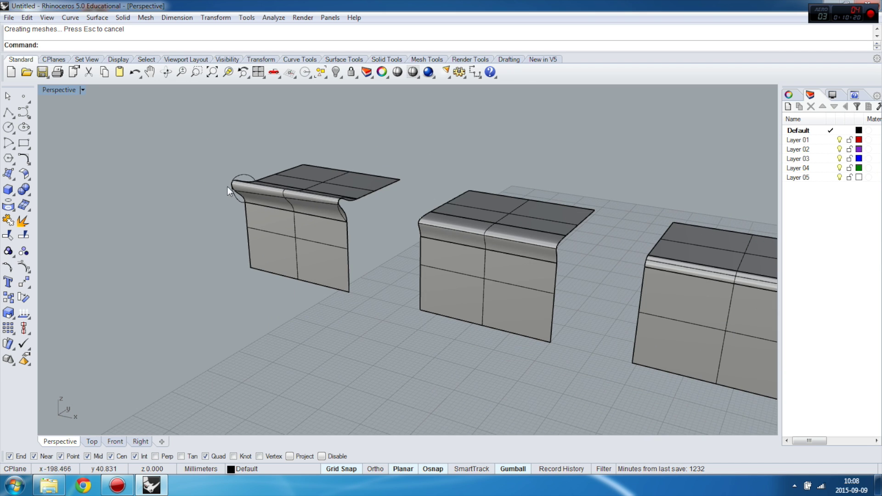
pyautogui.moveTo(230, 184); pyautogui.dragTo(285, 166, button='right')
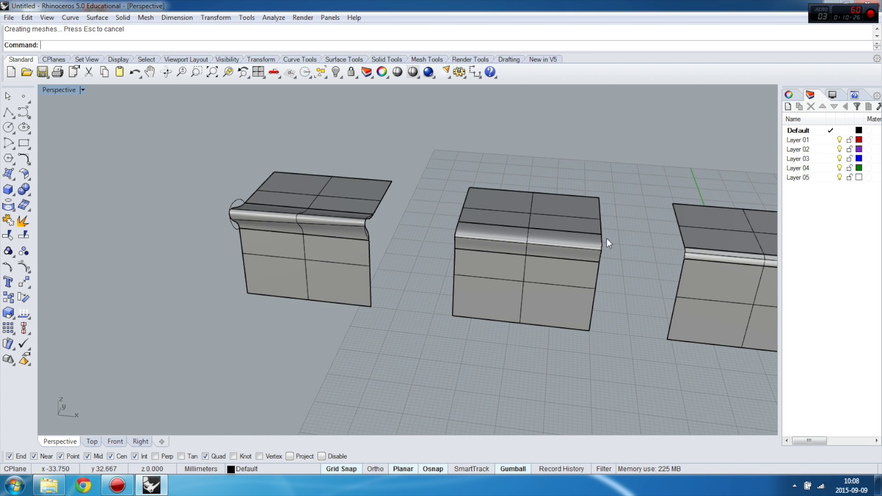
pyautogui.moveTo(606, 239); pyautogui.dragTo(549, 225, button='right')
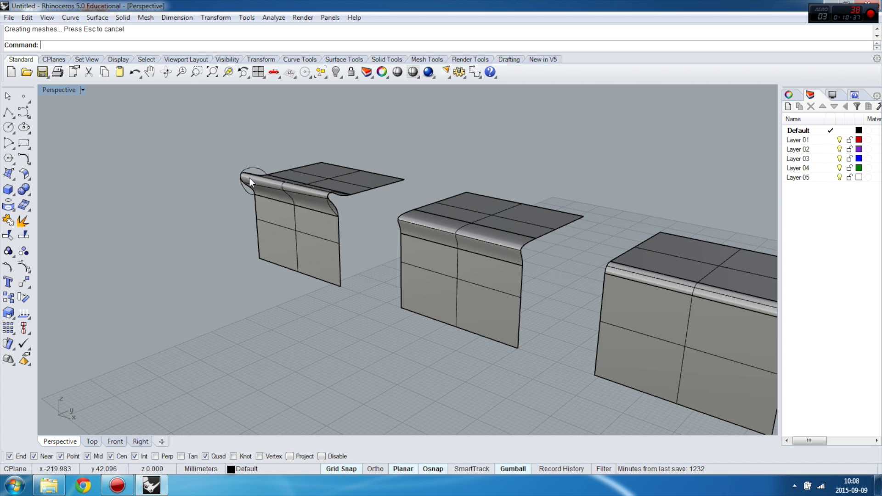
pyautogui.scroll(-4, 282, 195)
pyautogui.scroll(3, 574, 267)
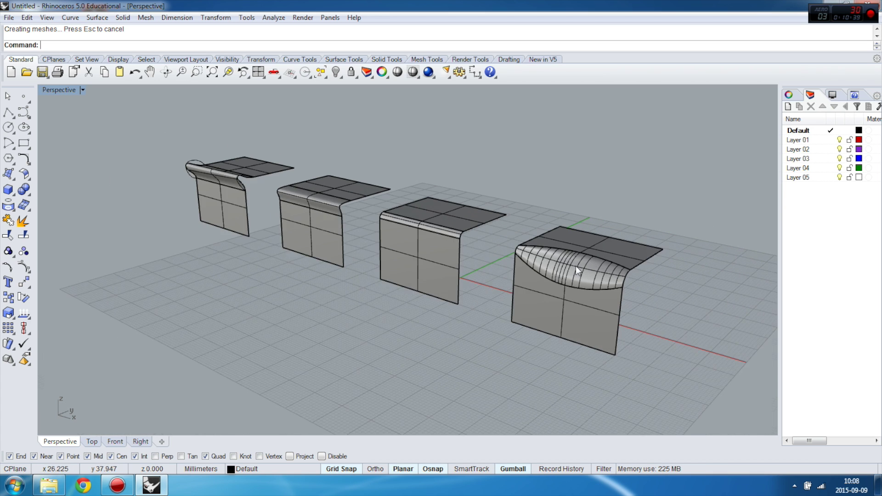
pyautogui.scroll(3, 575, 266)
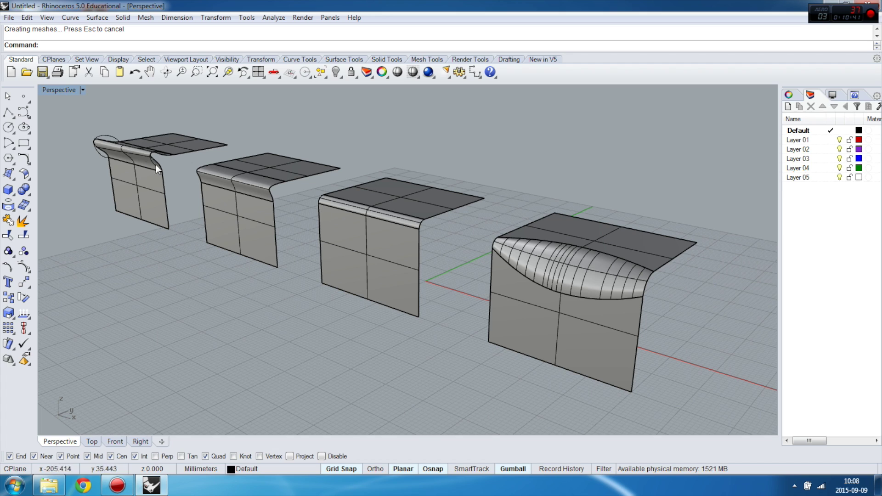